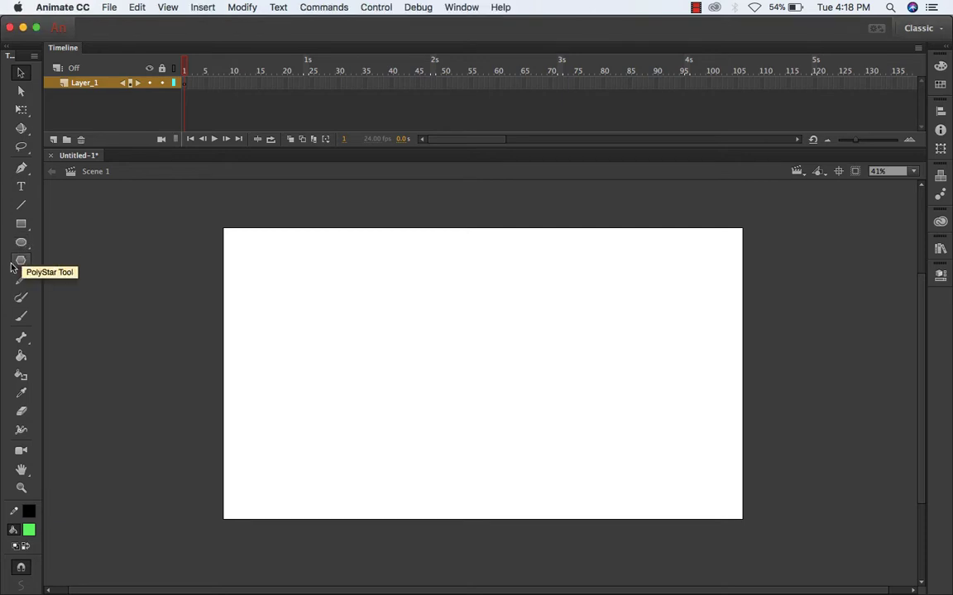
- Draw a green circle with a black outline on the stage, and move the fill and outline together toward the upper left
left_click(22, 243)
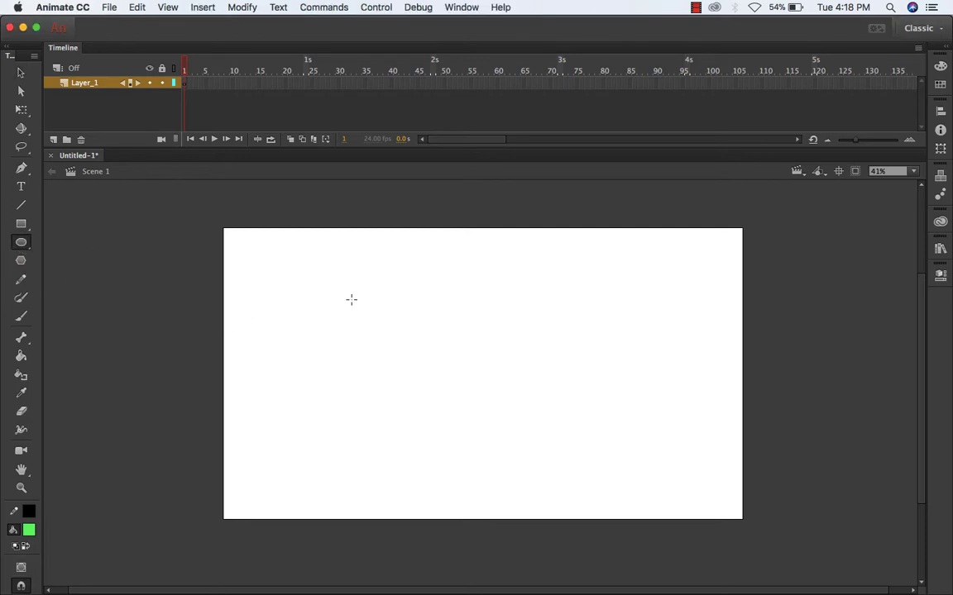
left_click_drag(343, 285, 530, 390)
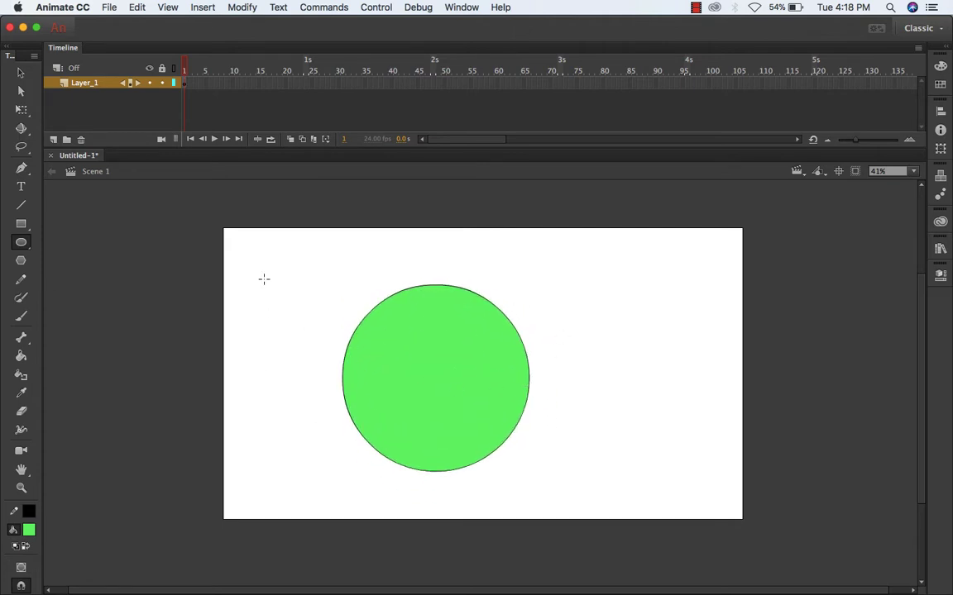
left_click(20, 76)
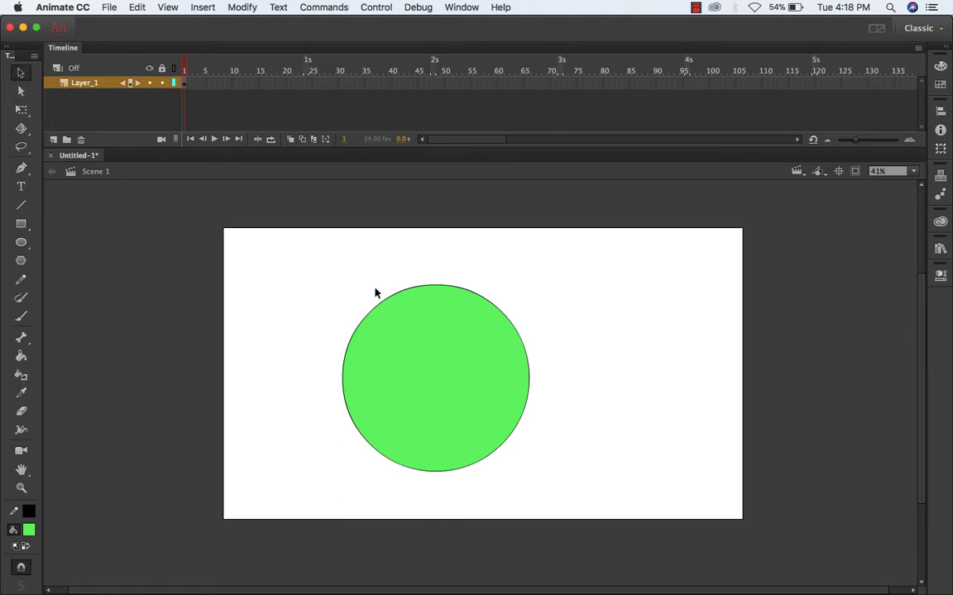
mouse_move(304, 258)
left_mouse_down()
mouse_move(593, 485)
mouse_move(563, 489)
mouse_move(574, 494)
left_mouse_up()
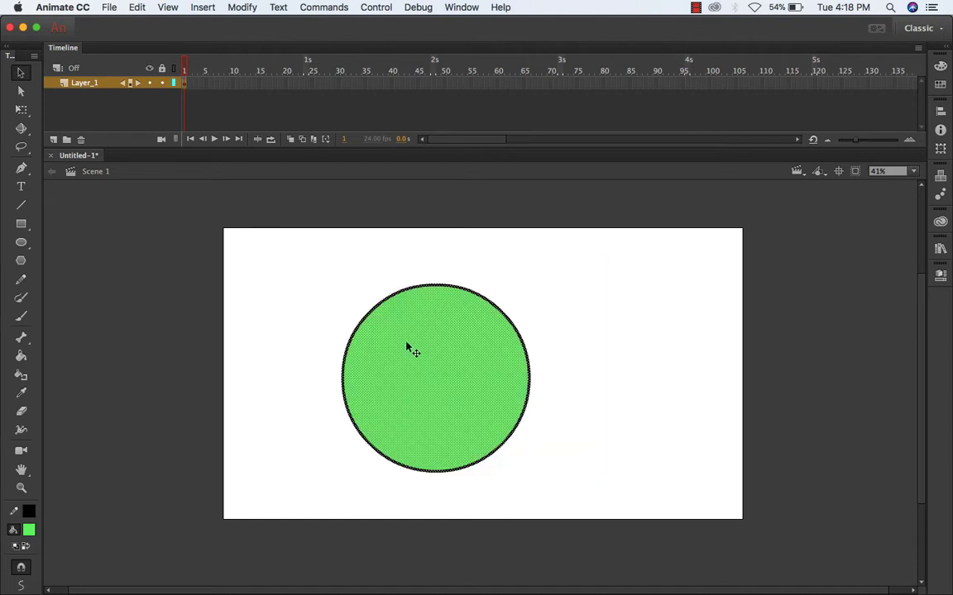
left_click_drag(407, 348, 353, 313)
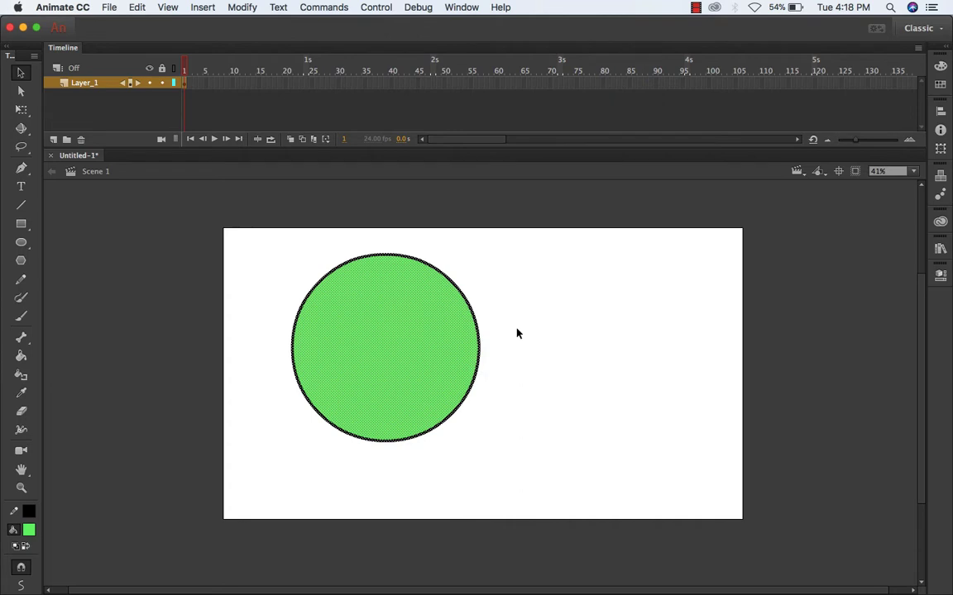
left_click(568, 320)
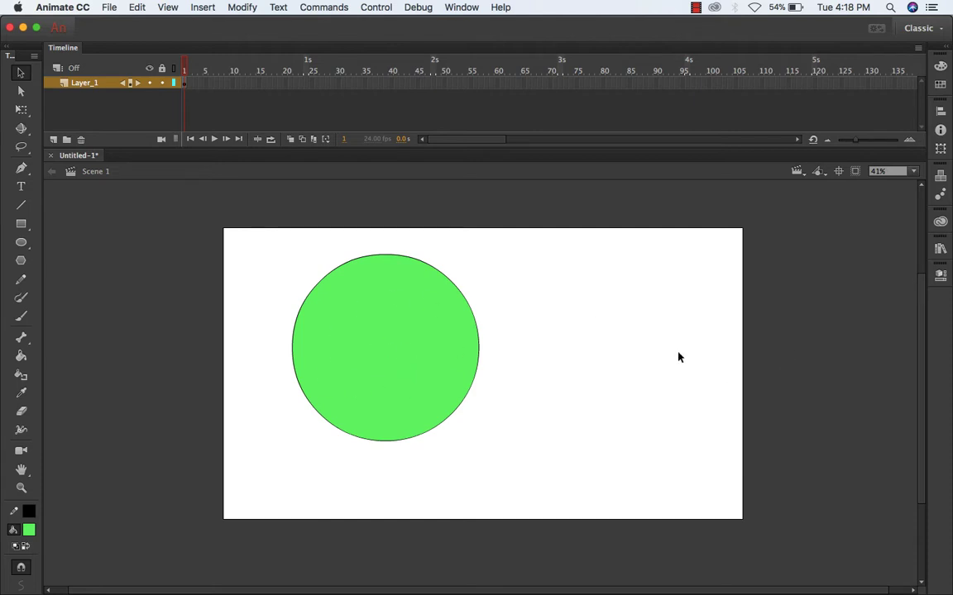
- Move only the green fill to the right of its outline and pull the fill's upper-left section slightly away from the rest
left_click(366, 359)
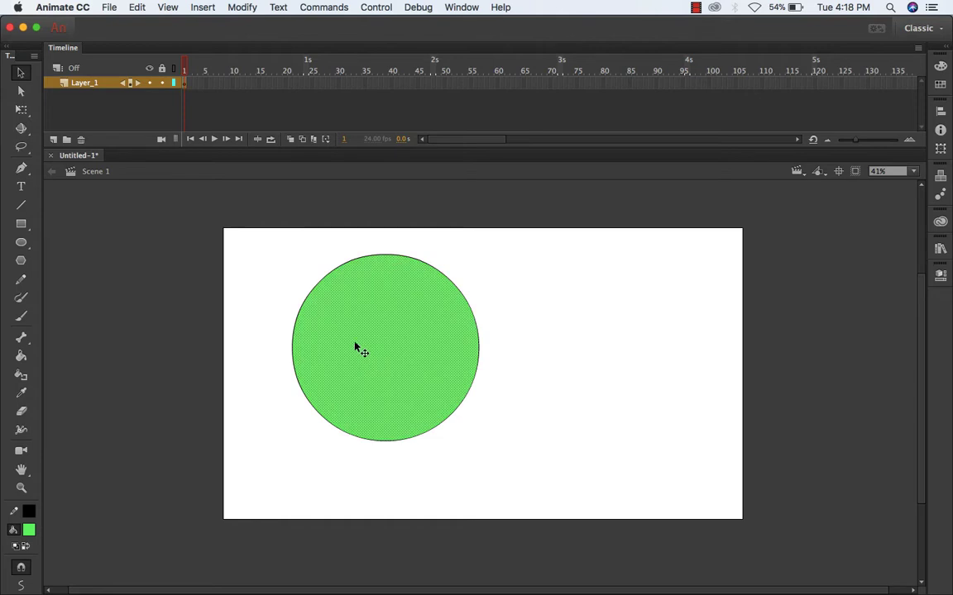
left_click_drag(353, 344, 573, 343)
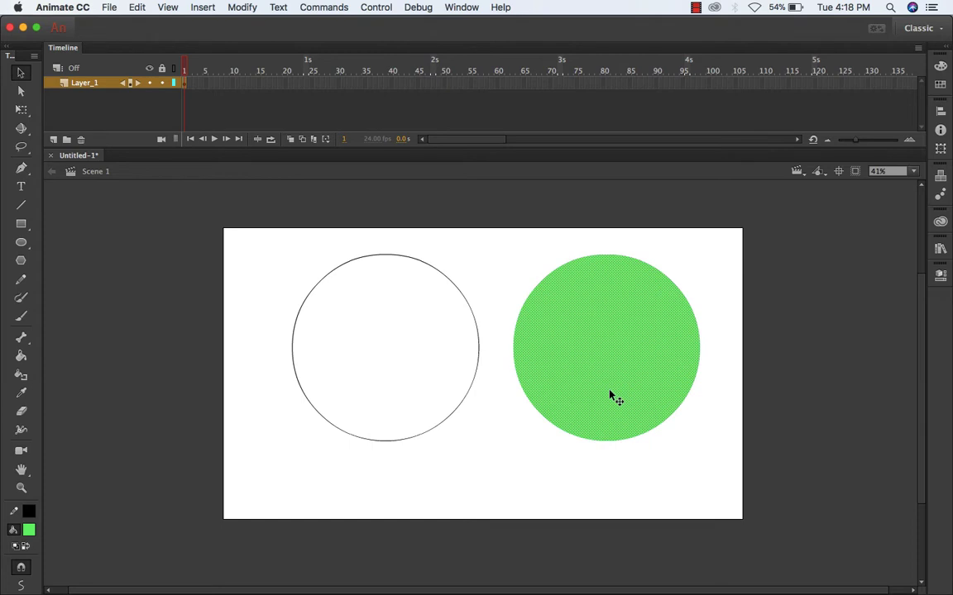
left_click(23, 73)
left_click_drag(496, 240, 624, 349)
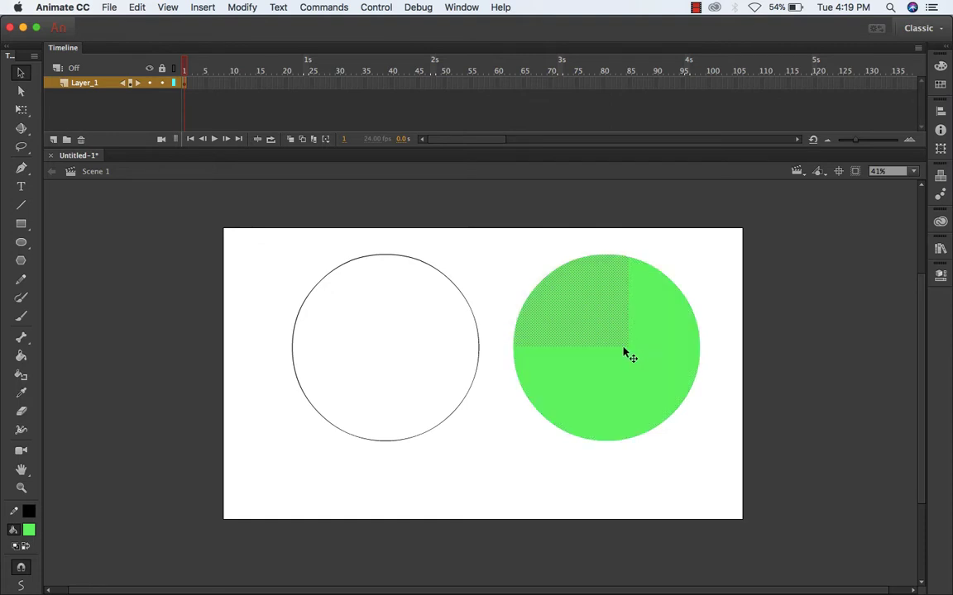
left_click_drag(575, 291, 562, 276)
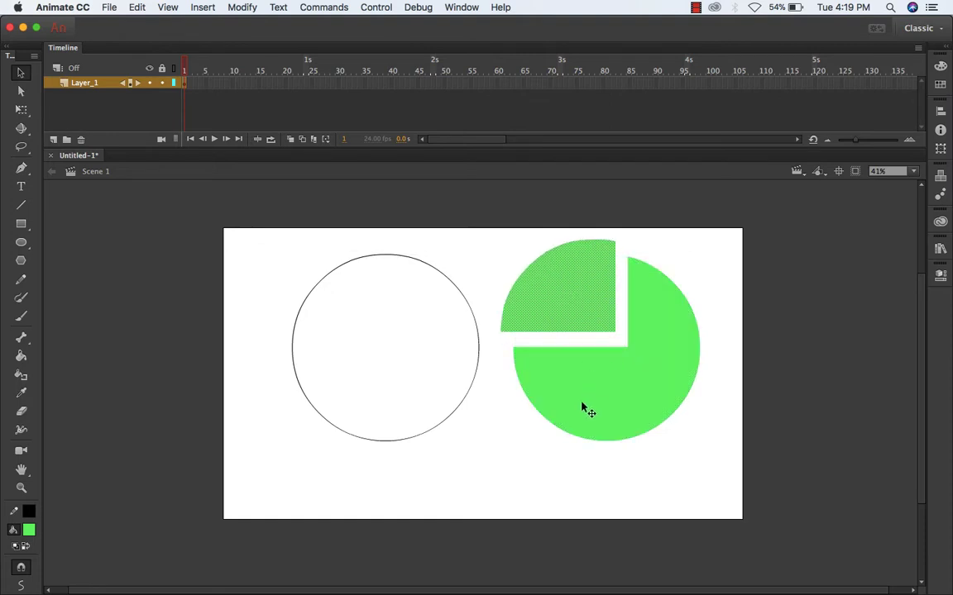
- Select the upper-left arc of the circle outline and separate it by moving it up and to the left
left_click_drag(271, 252, 416, 321)
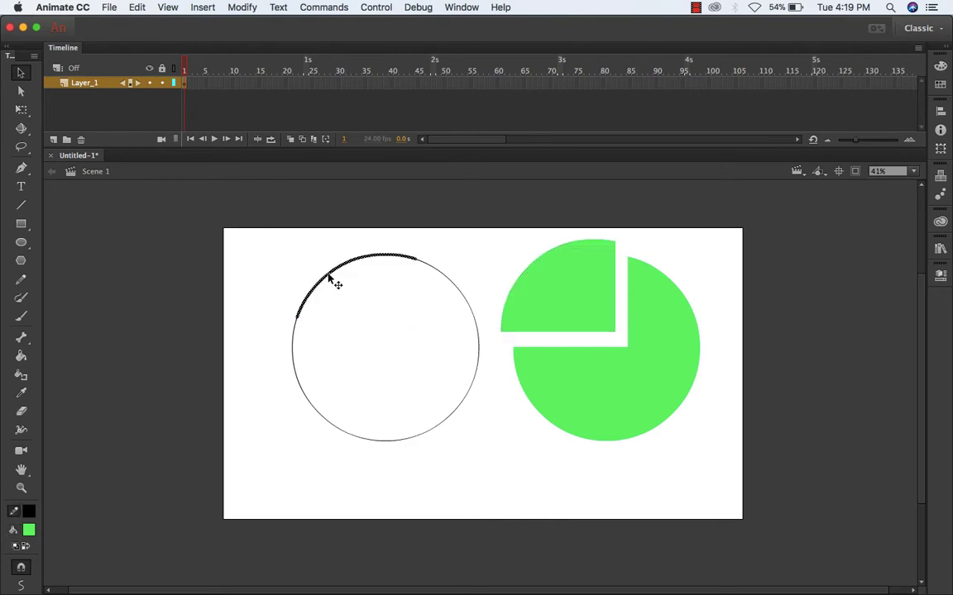
left_click_drag(325, 273, 295, 253)
left_click_drag(325, 285, 306, 269)
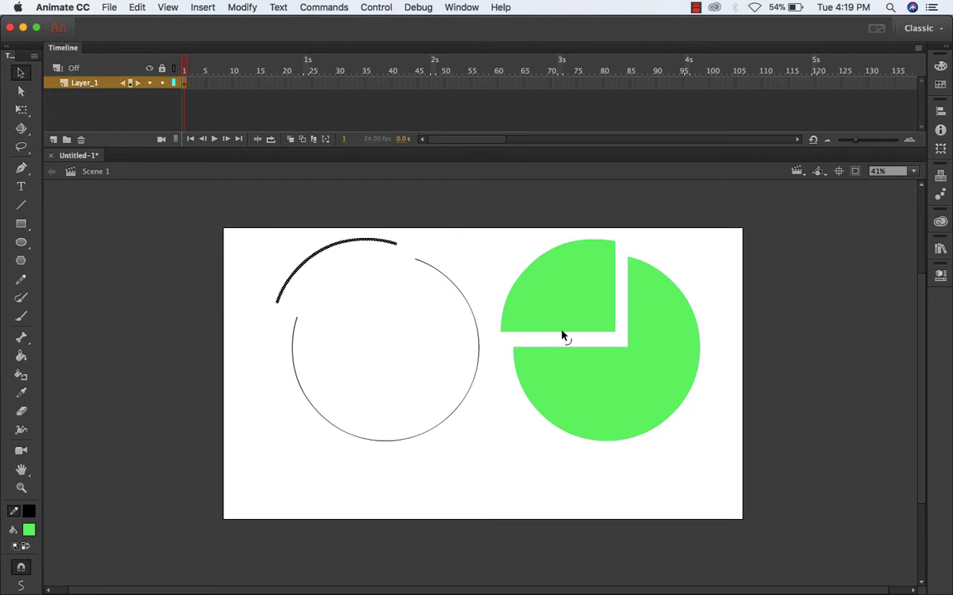
- Bend the straight cut edges of both green fill pieces into curves with the Selection tool
mouse_move(562, 335)
left_mouse_down()
mouse_move(562, 306)
mouse_move(556, 319)
left_mouse_up()
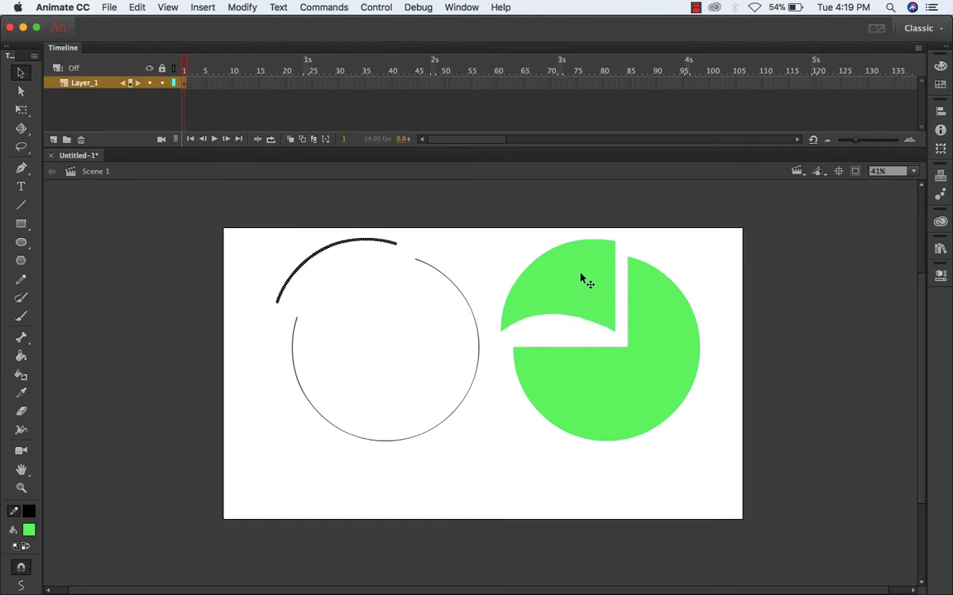
left_click_drag(615, 291, 600, 283)
left_click_drag(571, 354, 551, 331)
left_click_drag(626, 298, 610, 283)
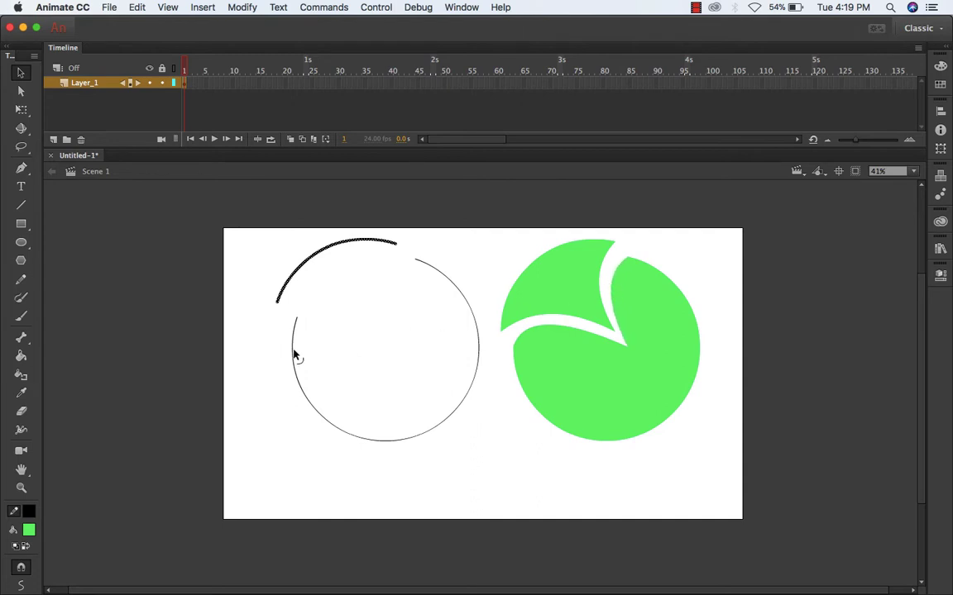
- Bulge the outline's left side outward, shift the detached arc slightly left, and bend the arc and the outline's right side inward
left_click_drag(295, 354, 263, 349)
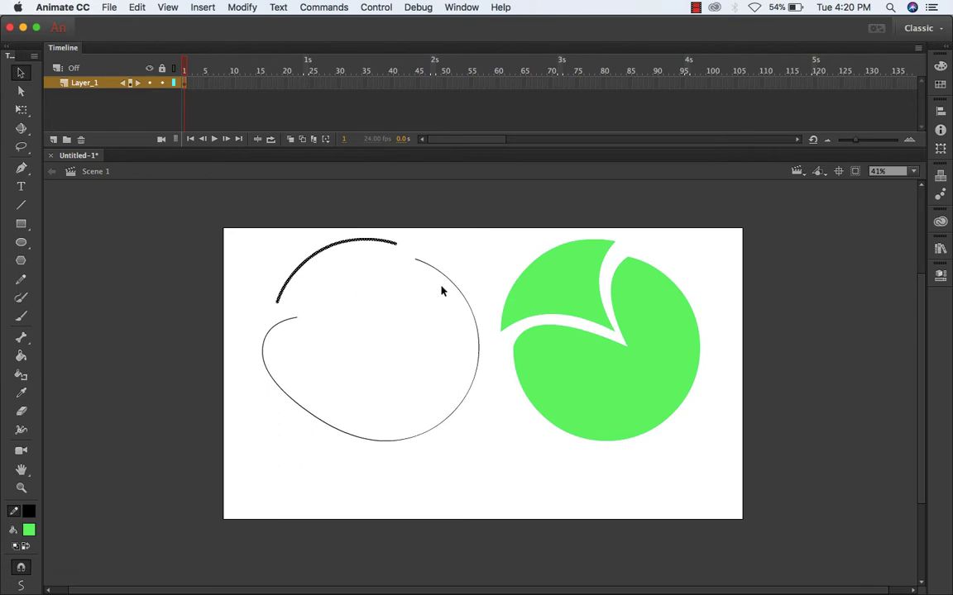
left_click_drag(318, 267, 302, 253)
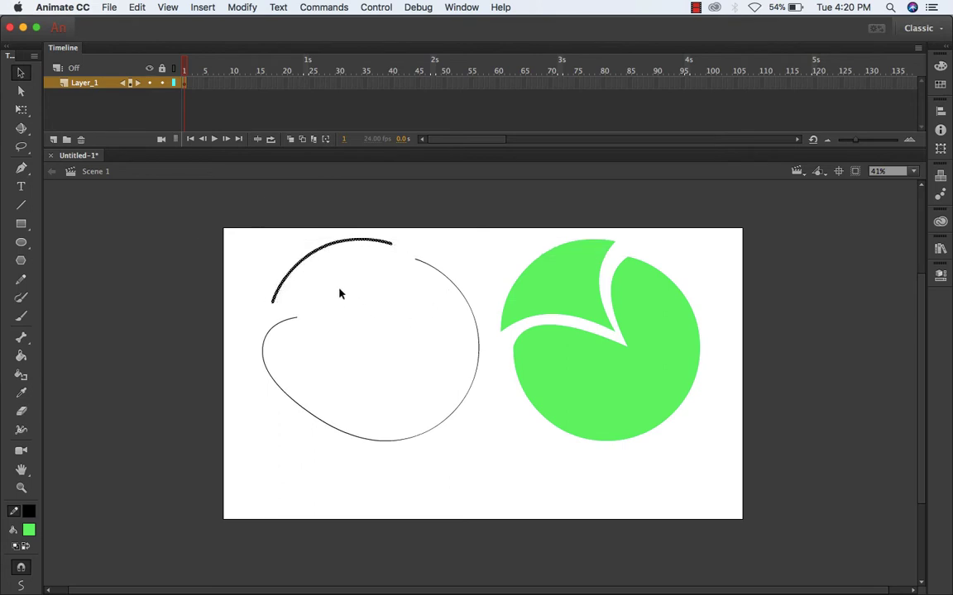
left_click(252, 260)
left_click_drag(312, 257, 348, 272)
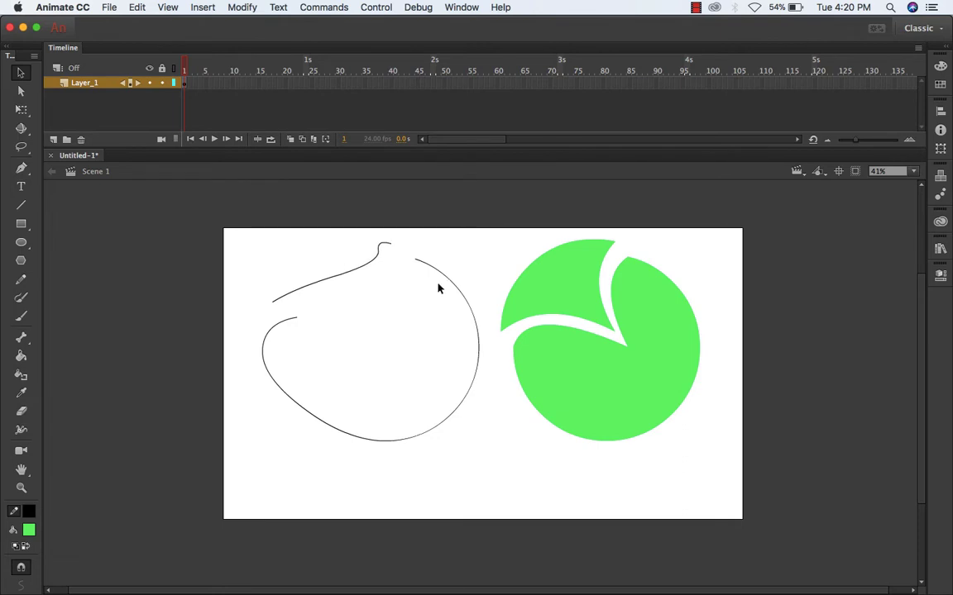
left_click_drag(447, 283, 387, 325)
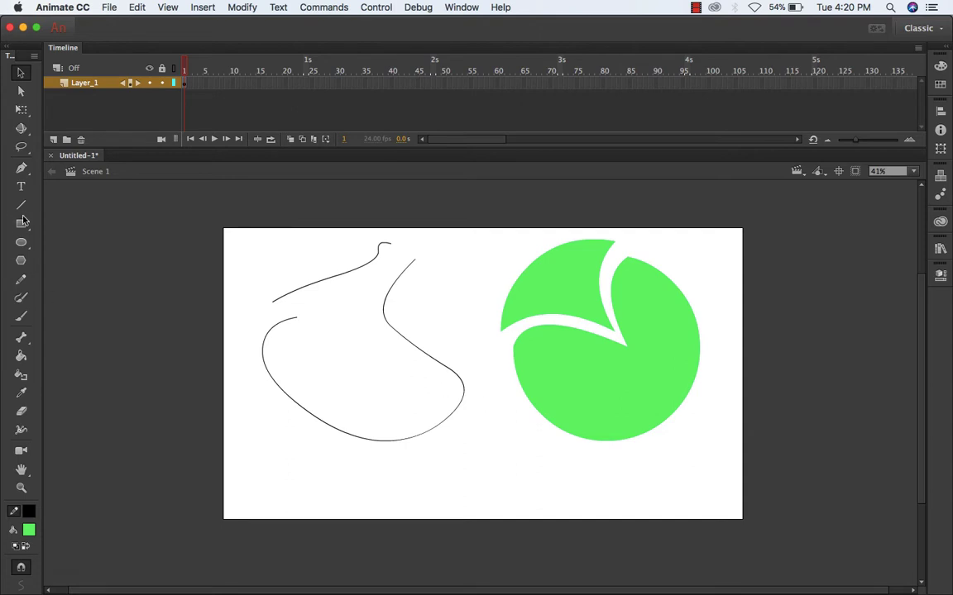
- Widen the Tools panel to two columns and reshape the large outline by moving its anchor points with the Subselection tool
left_click_drag(41, 222, 62, 220)
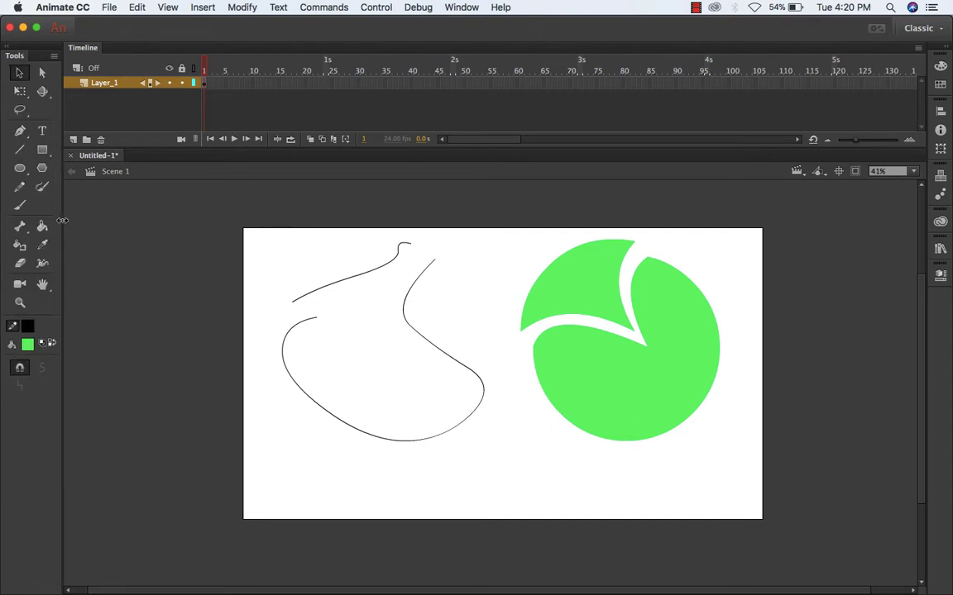
left_click(44, 74)
left_click_drag(408, 265, 474, 379)
left_click_drag(417, 324, 389, 326)
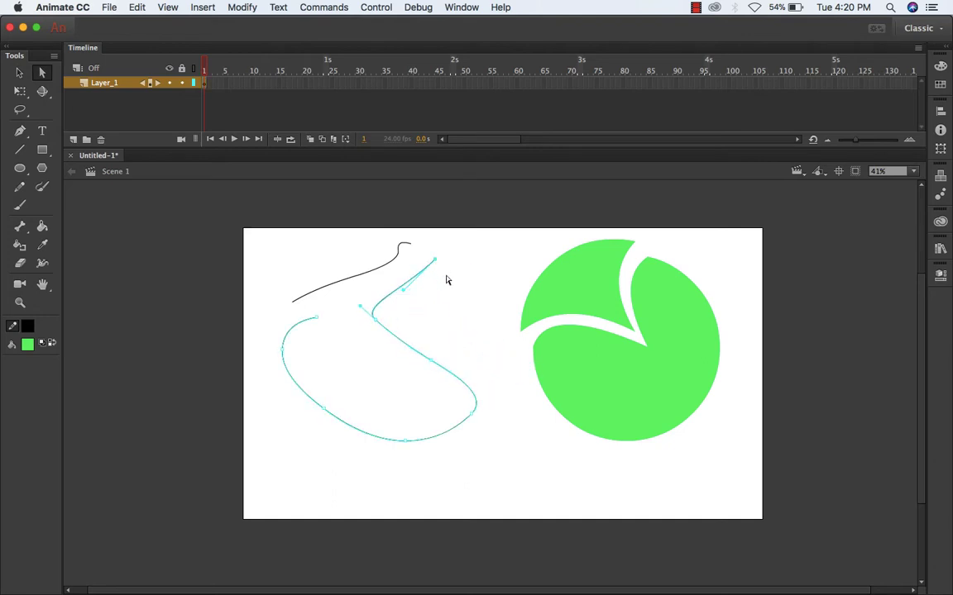
left_click_drag(434, 259, 459, 283)
left_click_drag(376, 323, 411, 365)
- Select the upper-left anchor points of the green shapes with the Subselection tool and move them up and to the left
left_click_drag(500, 230, 612, 344)
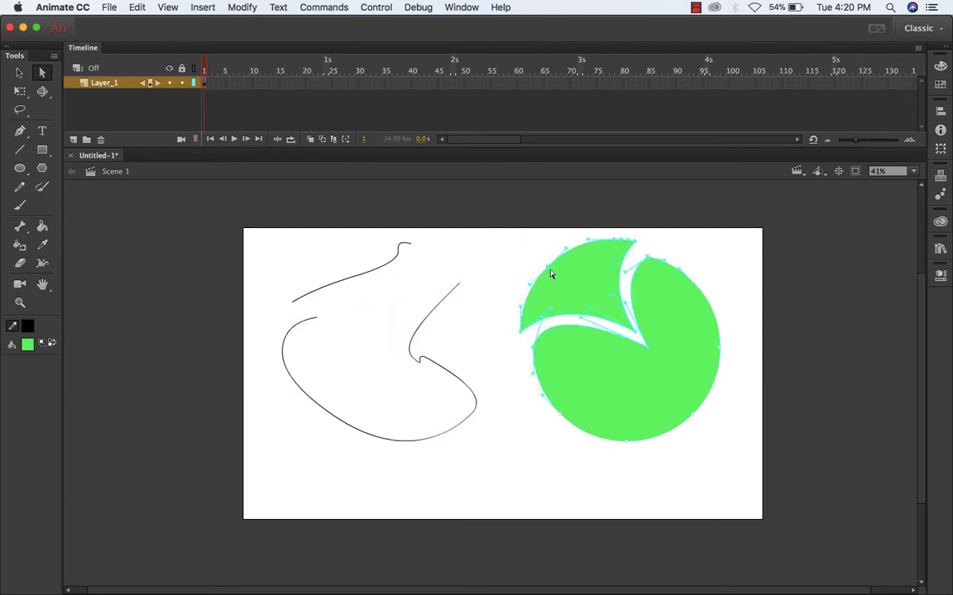
left_click_drag(552, 274, 513, 262)
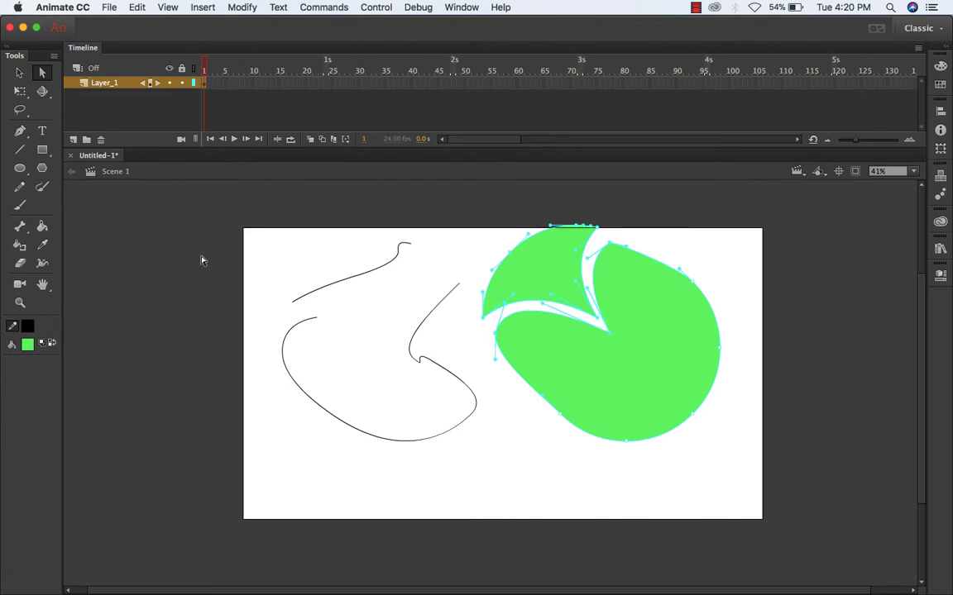
left_click(292, 268)
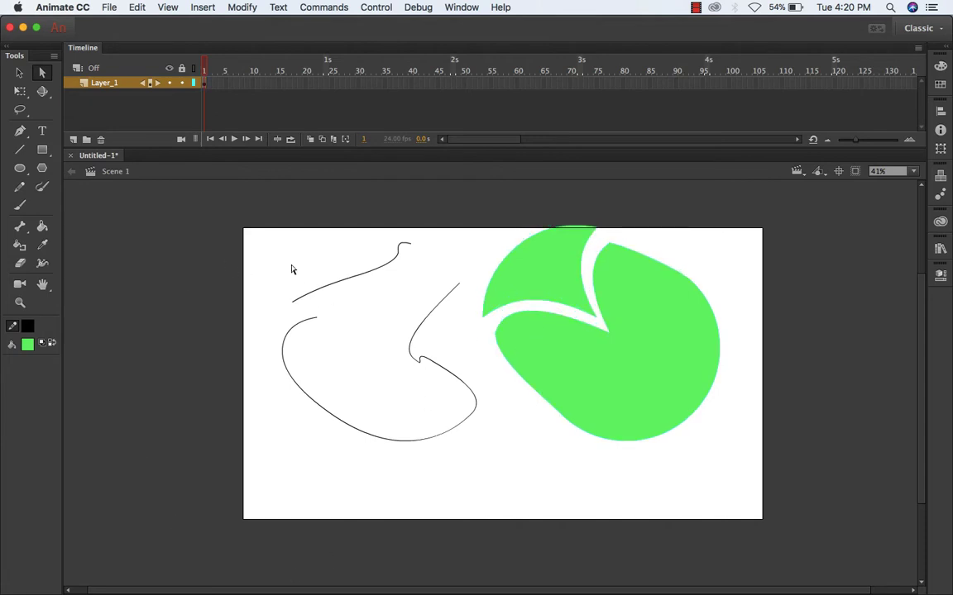
- Select all the lines and green shapes on the stage and delete them
left_click(19, 72)
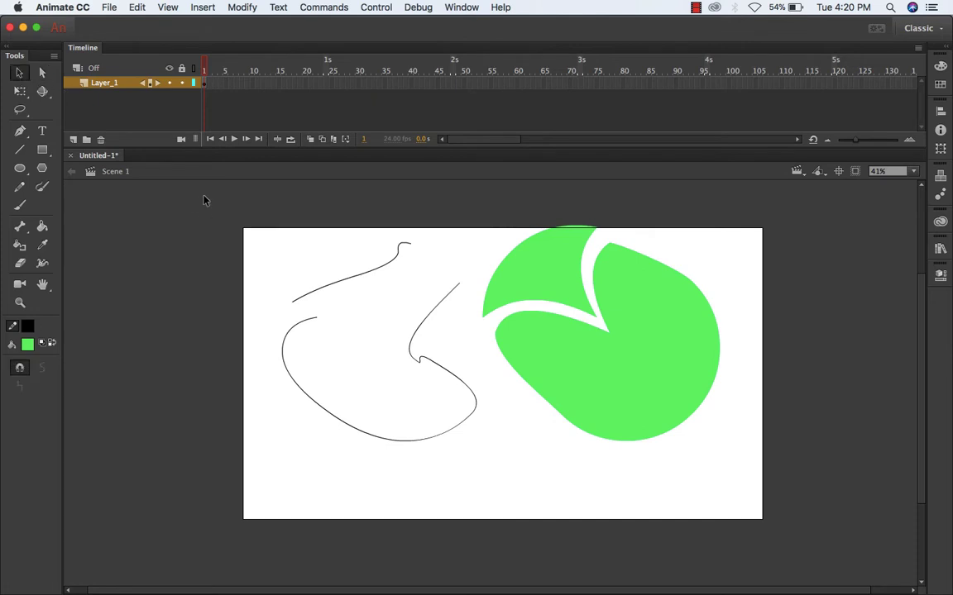
mouse_move(205, 200)
left_mouse_down()
mouse_move(567, 419)
mouse_move(750, 484)
left_mouse_up()
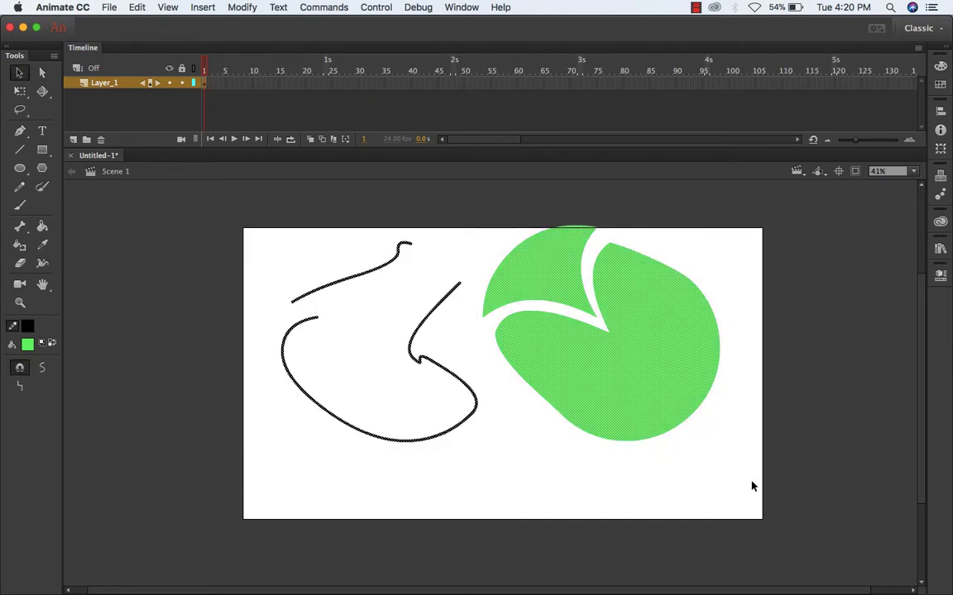
key("Delete")
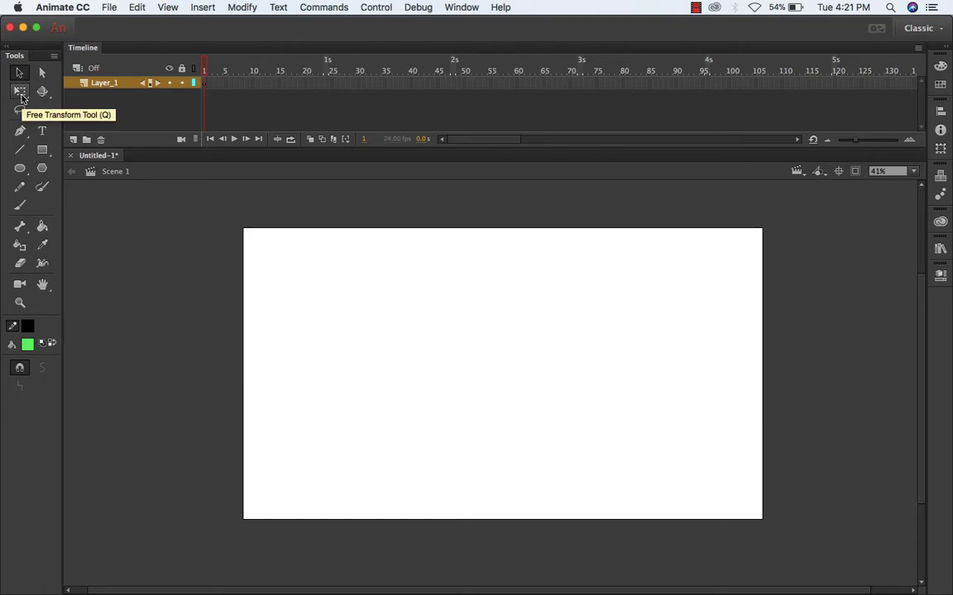
- Draw a new outlined green circle left of the stage centre, and move it slightly upward with the Free Transform tool
left_click(20, 168)
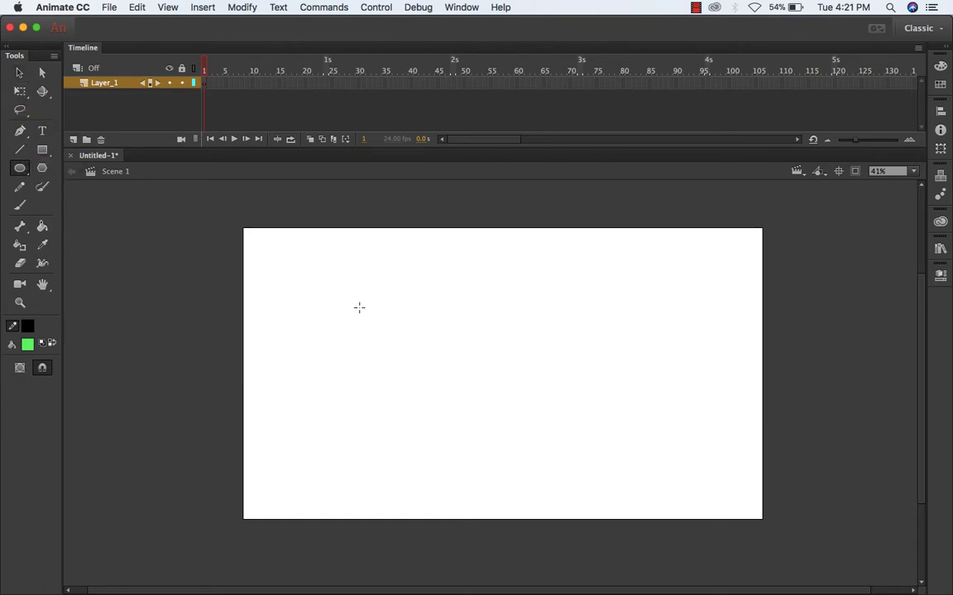
left_click_drag(351, 291, 506, 417)
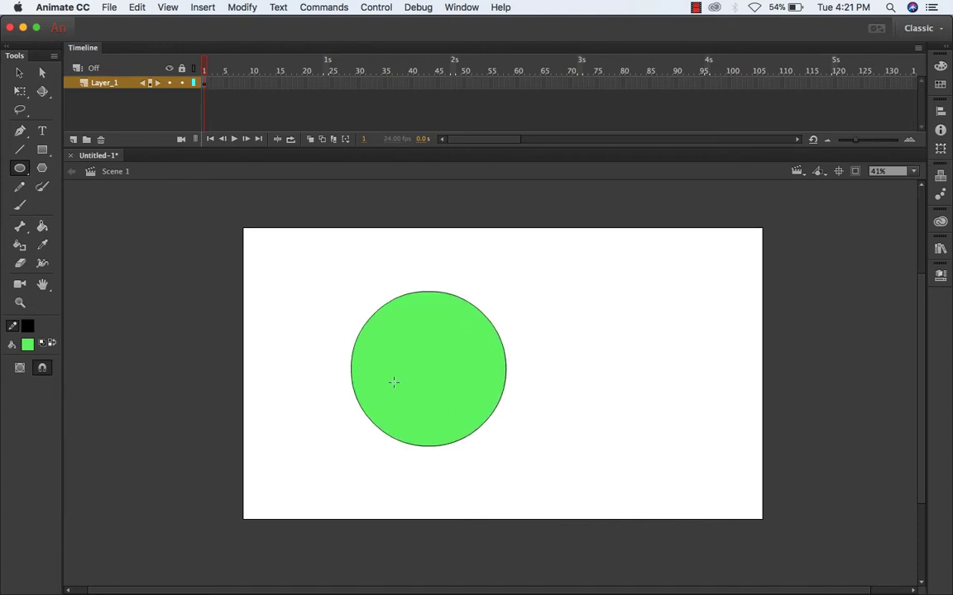
left_click(19, 90)
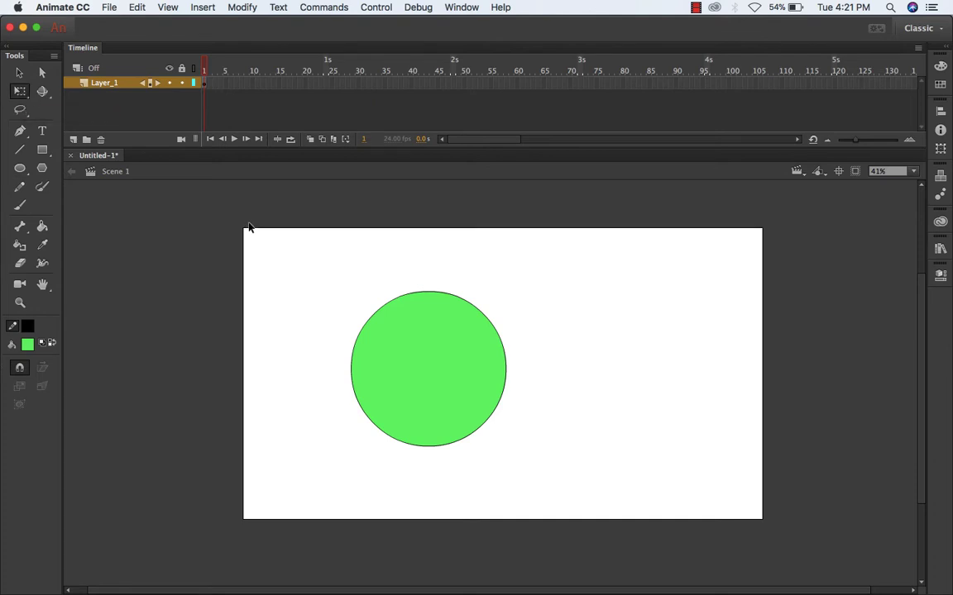
left_click_drag(296, 256, 549, 464)
mouse_move(456, 411)
left_mouse_down()
mouse_move(513, 376)
mouse_move(431, 396)
mouse_move(453, 420)
left_mouse_up()
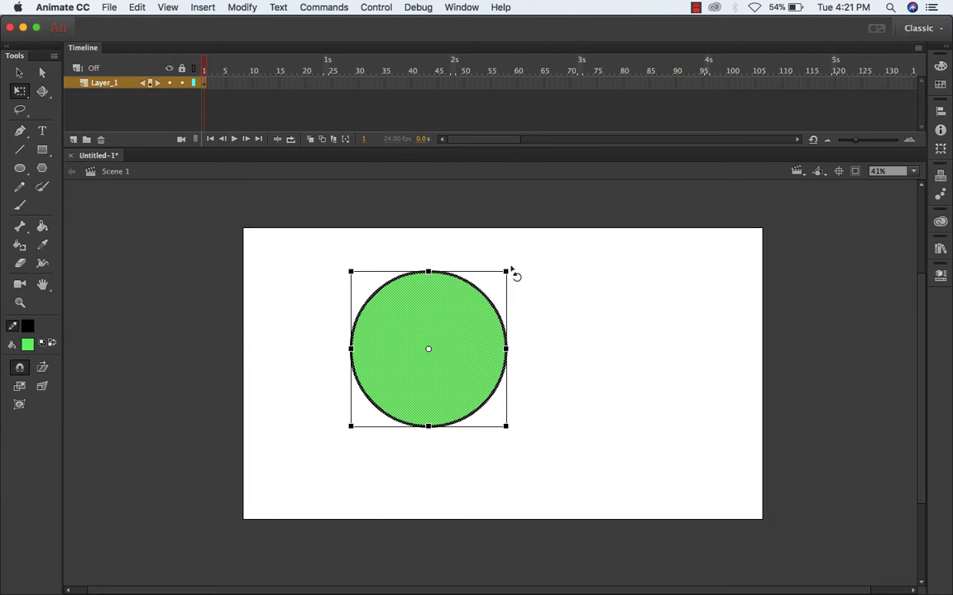
- Try rotating the circle with its transformation point at the centre and at the bottom edge, and return the point to the centre
left_click_drag(516, 267, 493, 286)
left_click_drag(428, 350, 428, 379)
left_click_drag(431, 429, 429, 359)
left_click_drag(429, 423, 425, 431)
left_click_drag(516, 269, 496, 295)
left_click_drag(430, 427, 430, 348)
- Try squashing the circle vertically and narrowing it about its centre with Free Transform, and undo both changes
left_click_drag(429, 273, 428, 300)
mouse_move(504, 347)
left_mouse_down()
mouse_move(469, 347)
mouse_move(493, 349)
left_mouse_up()
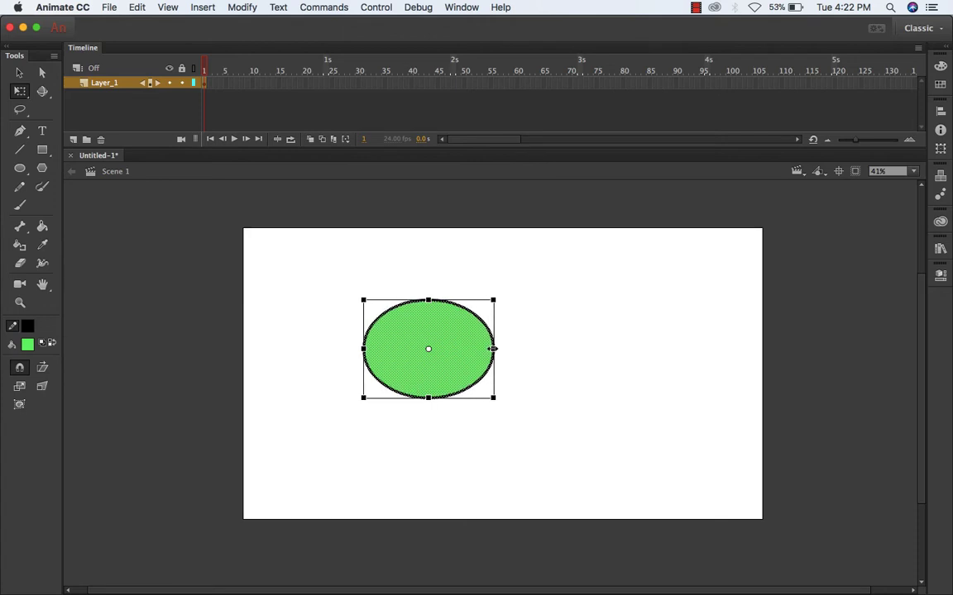
key("super+z")
key("super+z")
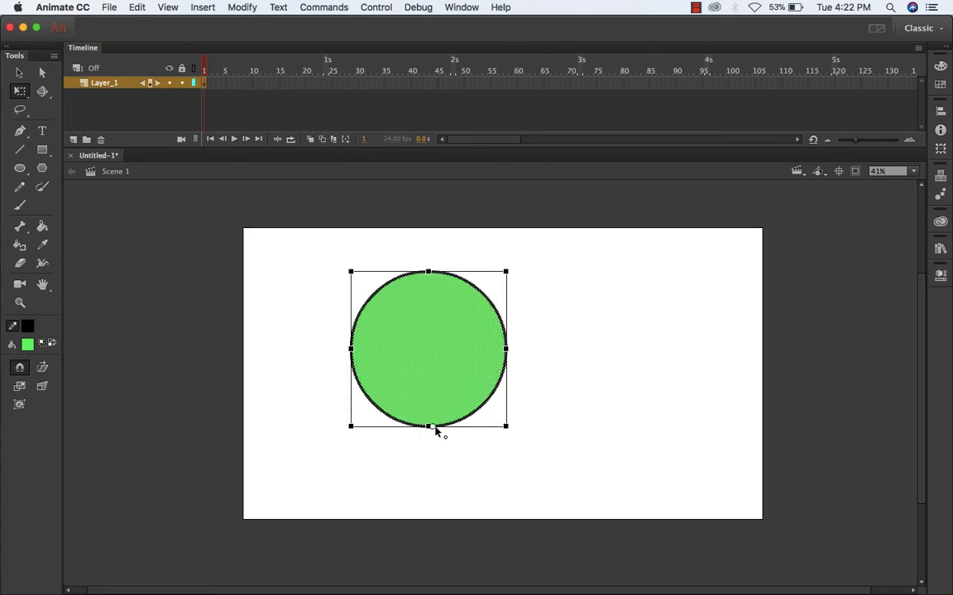
- Squash the circle down toward its fixed bottom edge into a slightly flattened ellipse, and deselect it
mouse_move(430, 276)
left_mouse_down()
mouse_move(429, 383)
mouse_move(440, 306)
mouse_move(443, 338)
mouse_move(431, 291)
left_mouse_up()
left_click(551, 338)
- Try moving only the ellipse's green fill to the right of its outline, and undo the move
left_click_drag(438, 358, 578, 340)
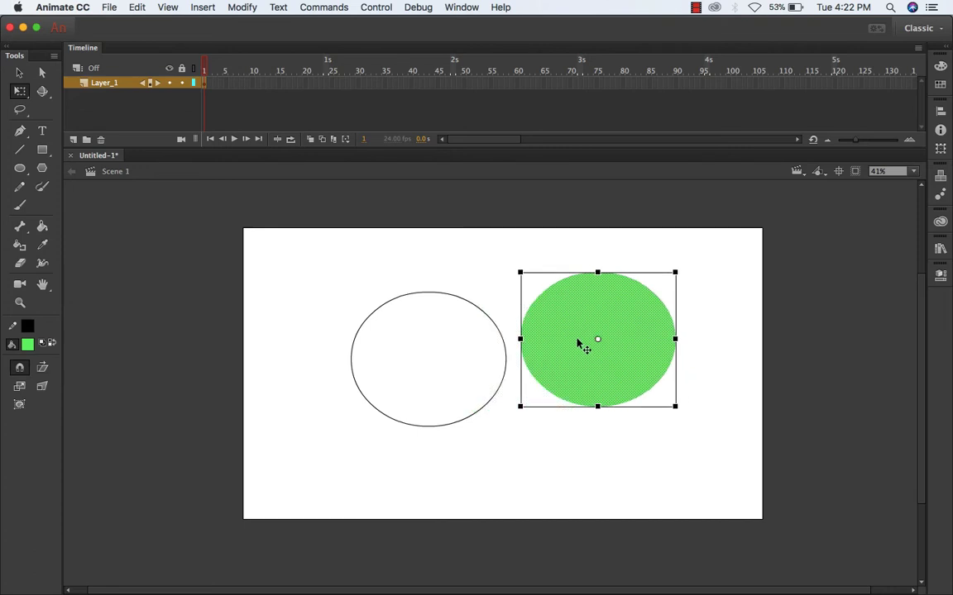
key("super+z")
left_click(580, 346)
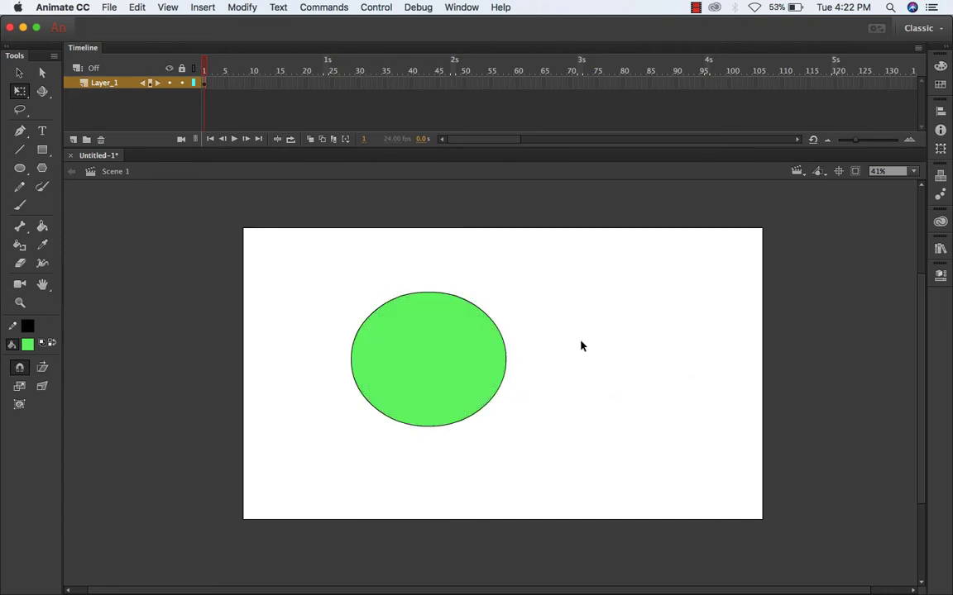
- Select only the ellipse's green fill, change its fill colour to dark purple, and deselect it
left_click(413, 347)
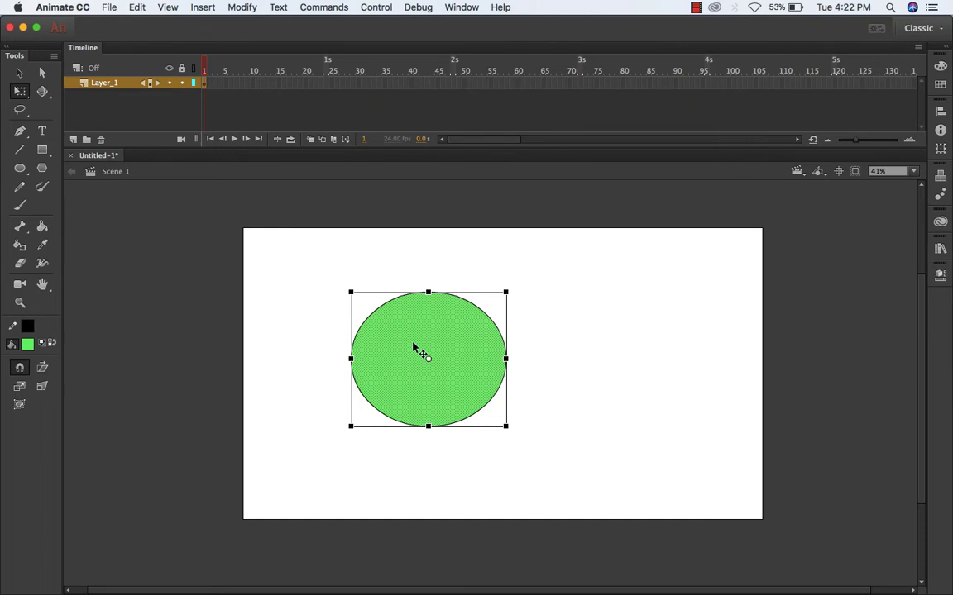
left_click(521, 400)
left_click(420, 355)
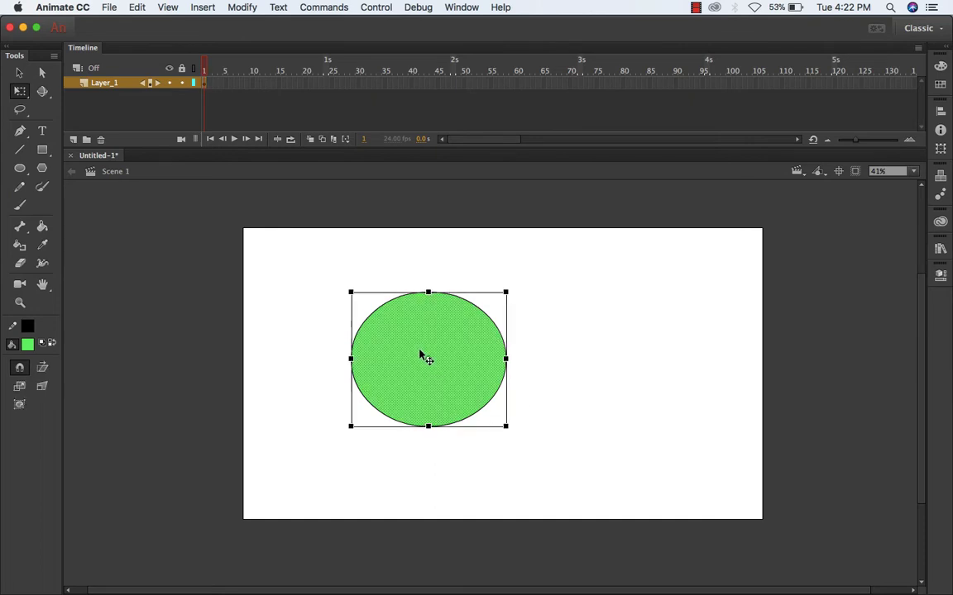
left_click(27, 346)
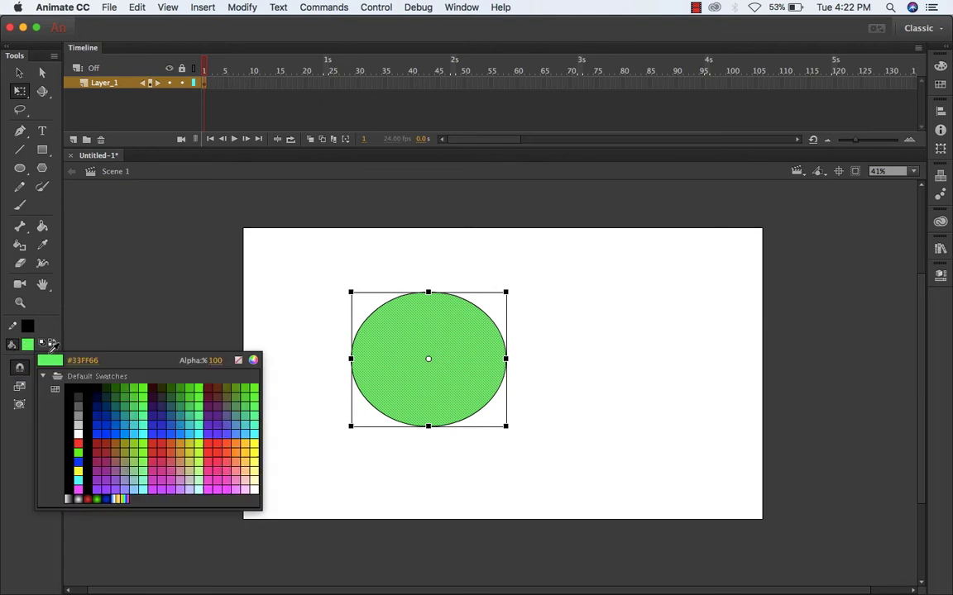
left_click(219, 414)
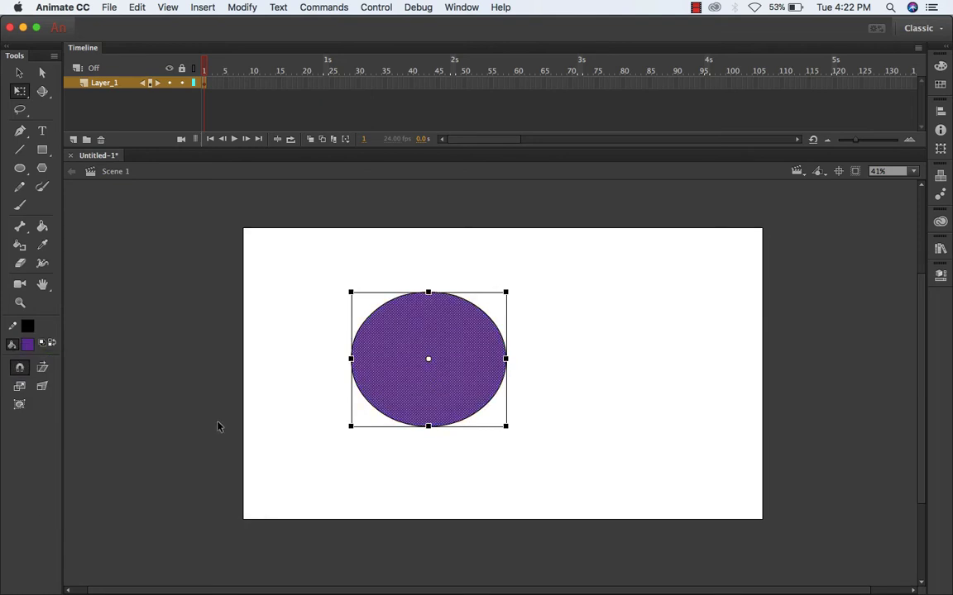
left_click(299, 356)
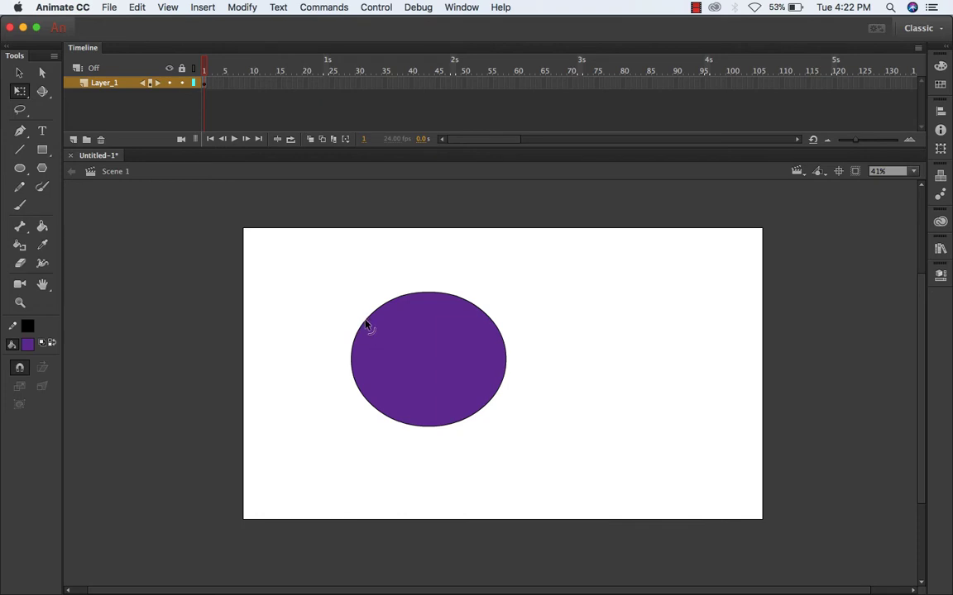
- Select the ellipse's black outline and change its stroke colour to teal
left_click(366, 325)
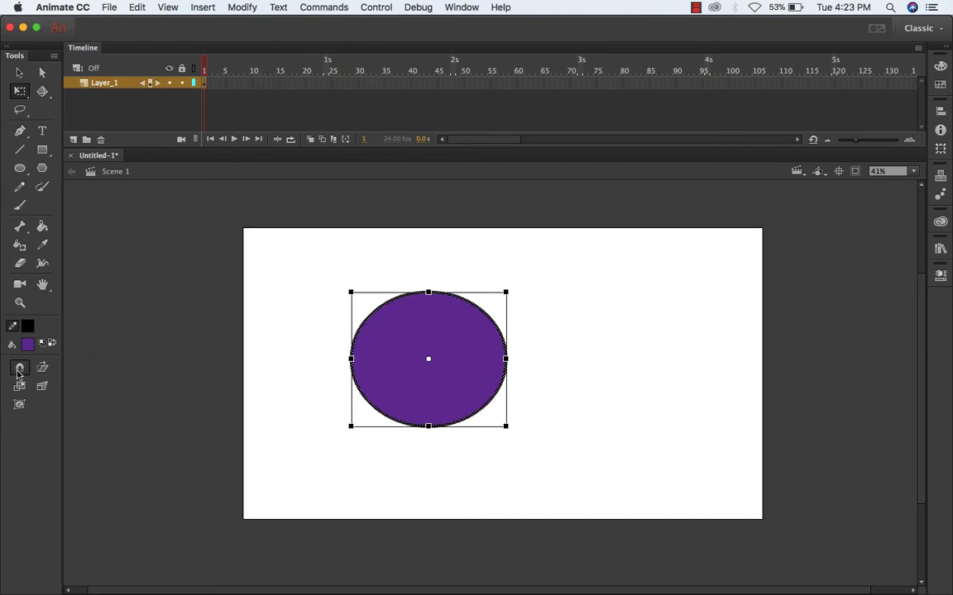
left_click(27, 328)
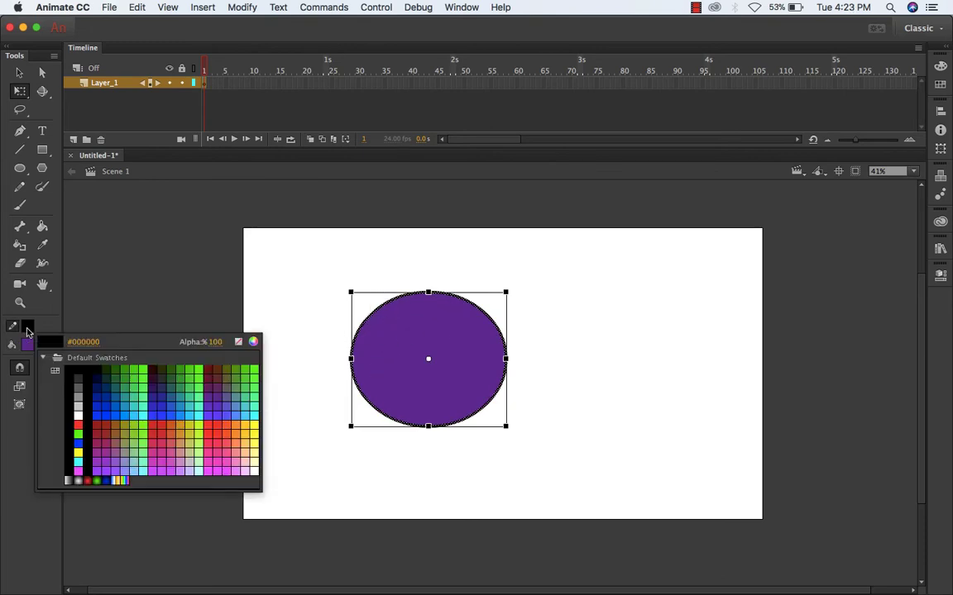
left_click(196, 404)
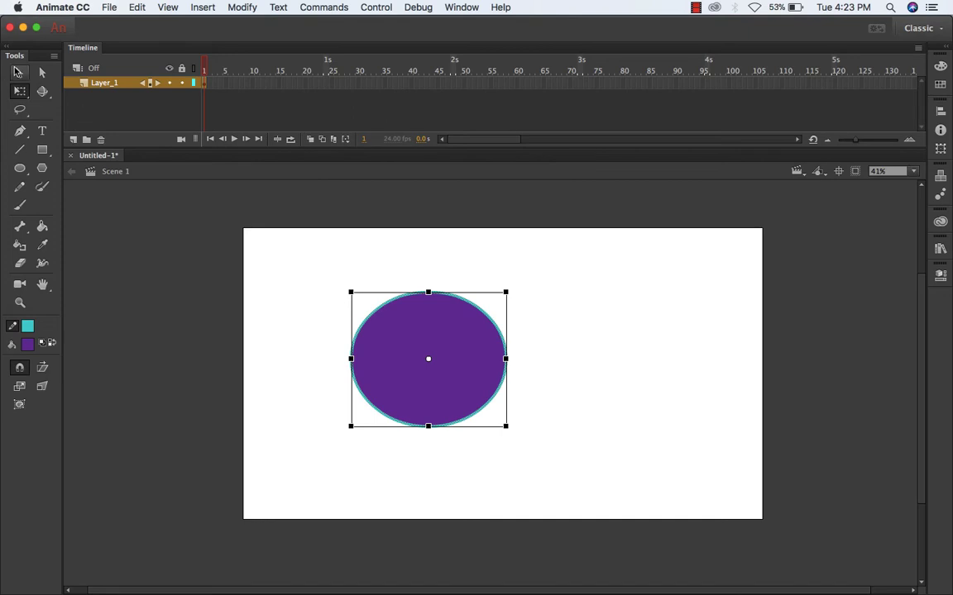
- Select the ellipse's fill and outline together, move them slightly up and to the right, and deselect
left_click(18, 72)
left_click_drag(319, 271, 606, 472)
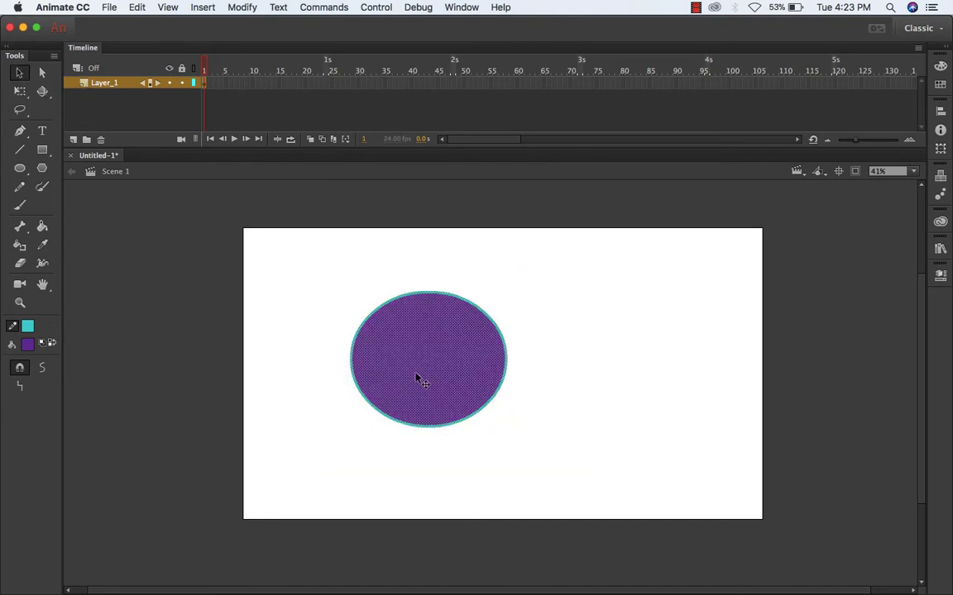
left_click_drag(417, 378, 438, 350)
left_click(514, 392)
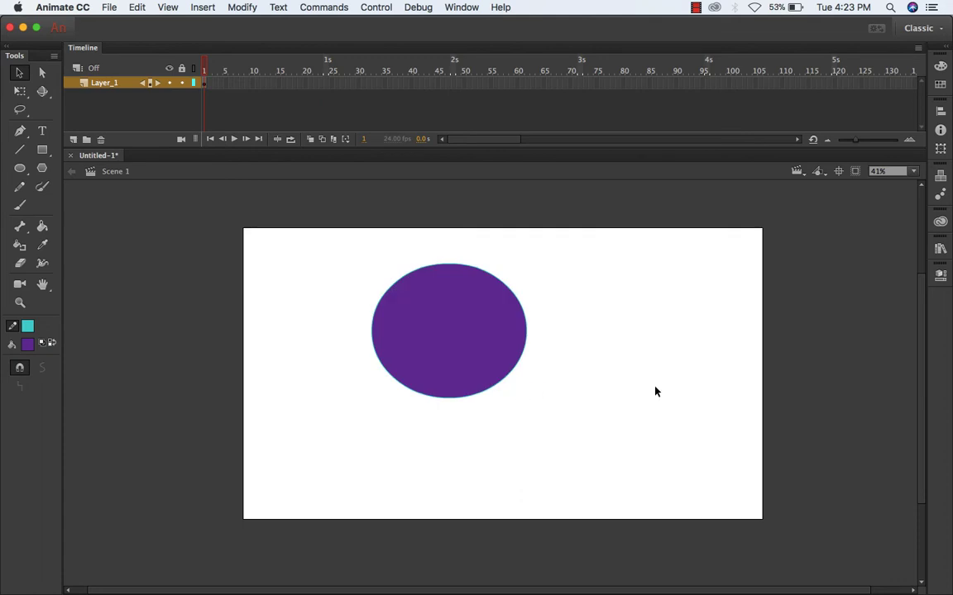
- Split the ellipse's fill with a wavy Lasso cut across its middle, and move the upper piece up and the lower piece down to the right
left_click(17, 114)
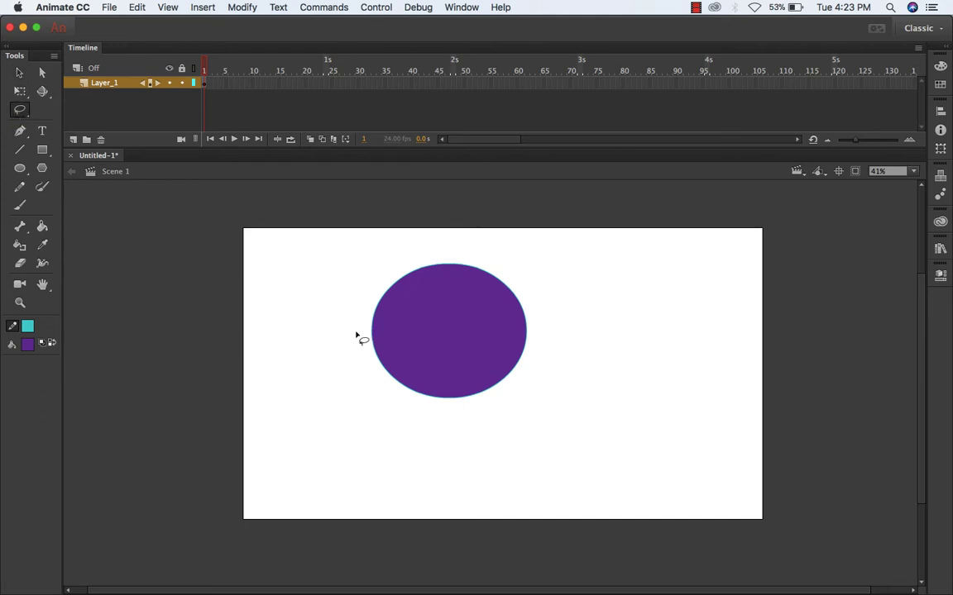
mouse_move(356, 325)
left_mouse_down()
mouse_move(368, 315)
mouse_move(435, 329)
mouse_move(567, 312)
mouse_move(555, 317)
left_mouse_up()
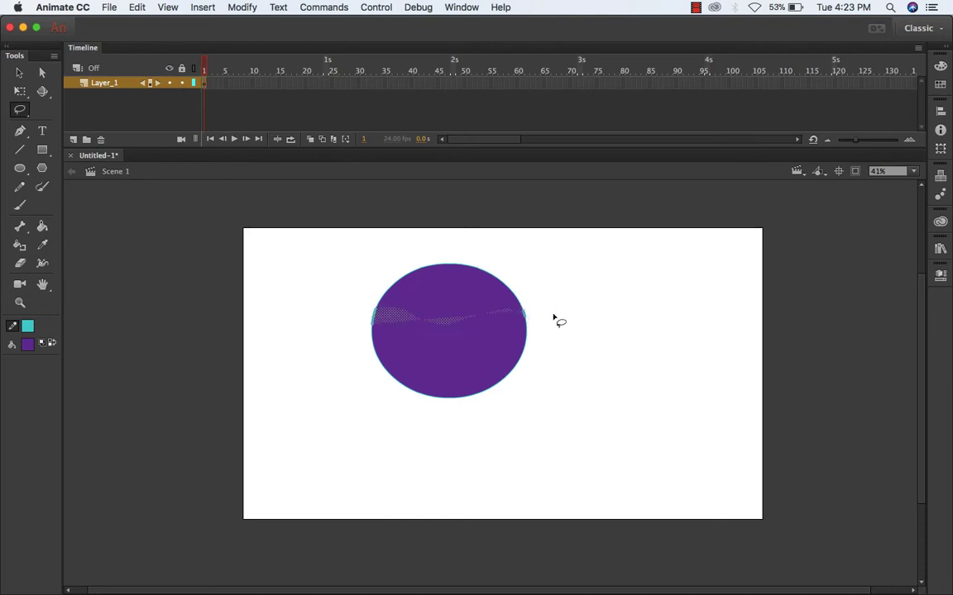
left_click(20, 73)
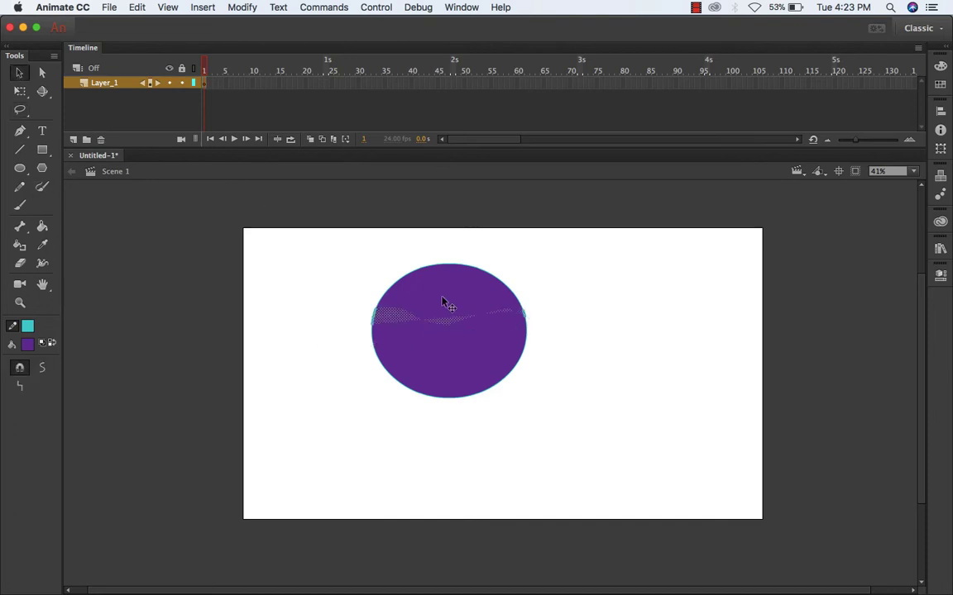
mouse_move(444, 300)
left_mouse_down()
mouse_move(453, 268)
mouse_move(602, 308)
mouse_move(419, 278)
mouse_move(443, 291)
left_mouse_up()
left_click(568, 360)
left_click_drag(460, 351, 578, 432)
- Lasso an irregular area in the upper part of the separated lower piece, and move that area above it
left_click(21, 108)
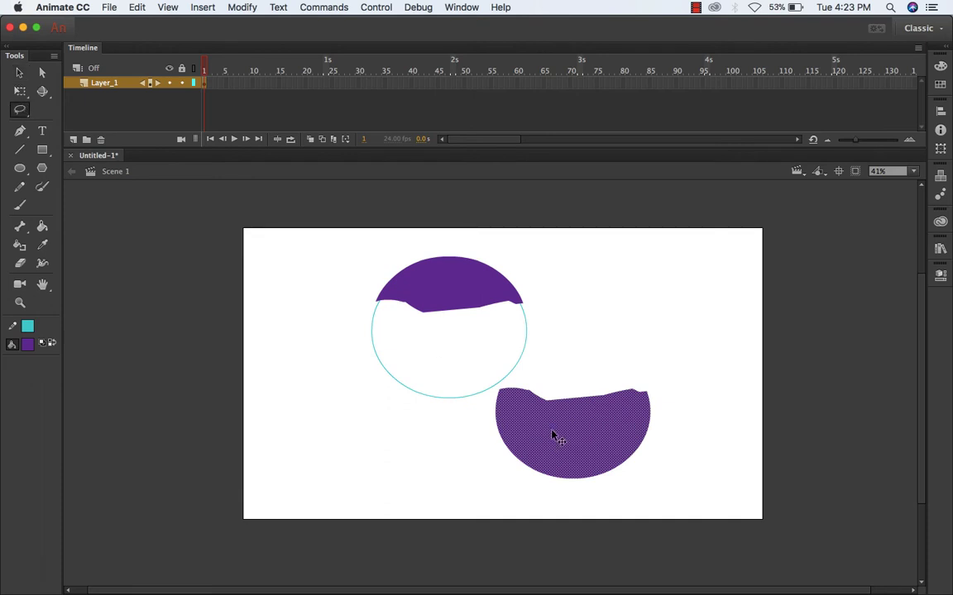
mouse_move(559, 376)
left_mouse_down()
mouse_move(529, 438)
mouse_move(574, 443)
mouse_move(616, 426)
mouse_move(635, 355)
left_mouse_up()
left_click(19, 73)
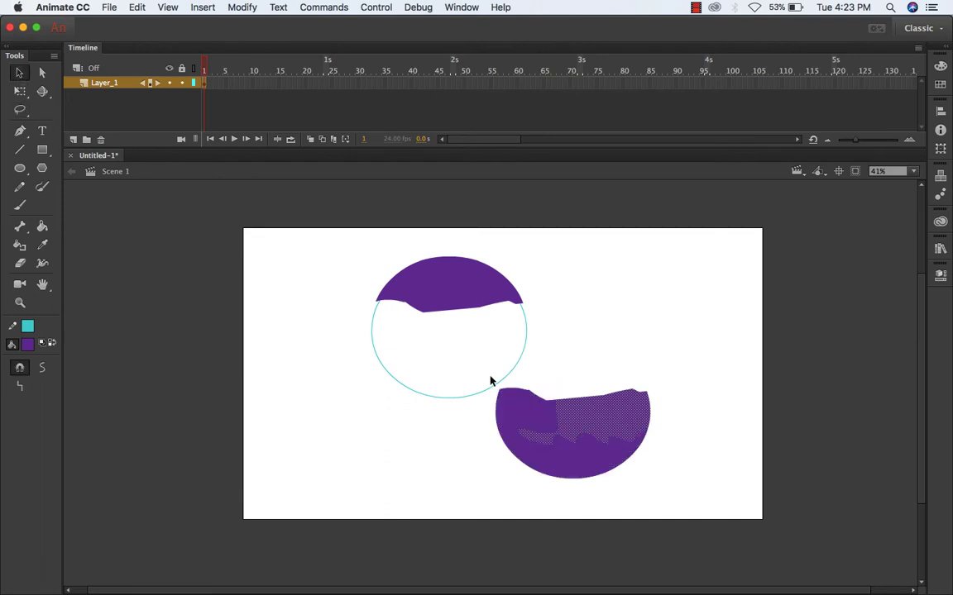
left_click_drag(587, 417, 633, 312)
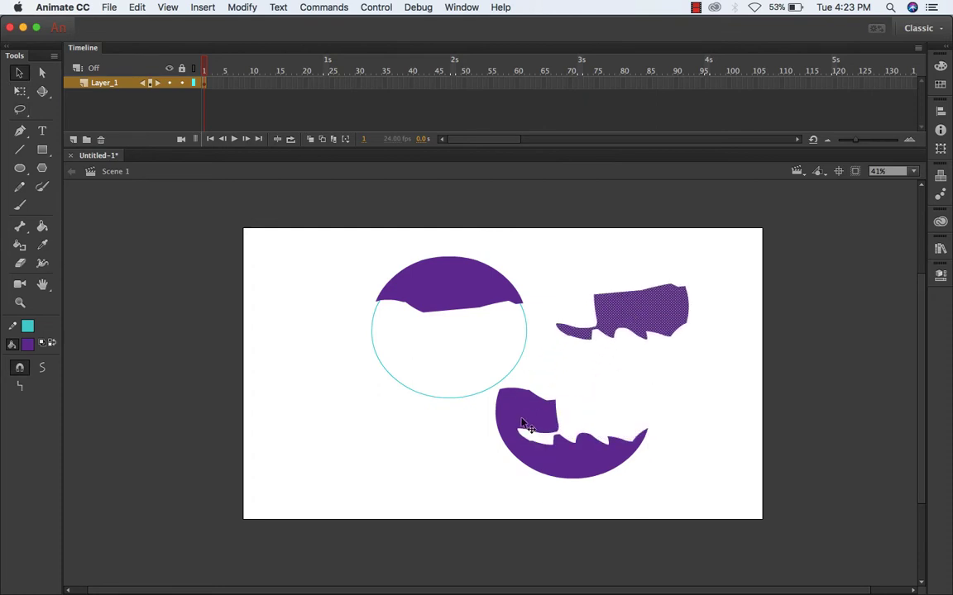
left_click(20, 109)
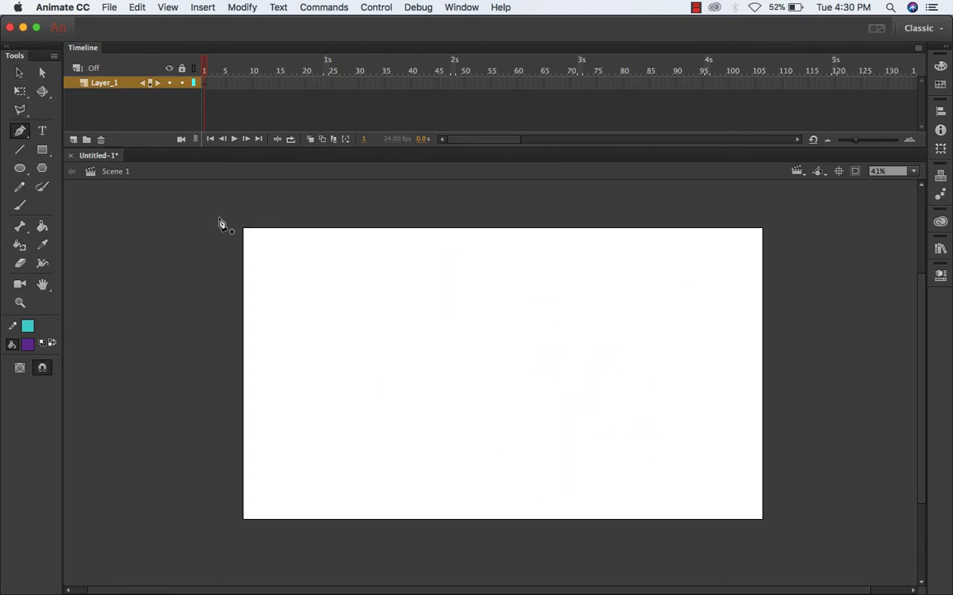
- Draw a closed, curved boomerang-like outline in the stage's upper-left area with the Pen tool, using smooth anchor points
left_click(316, 318)
left_click_drag(428, 273, 512, 281)
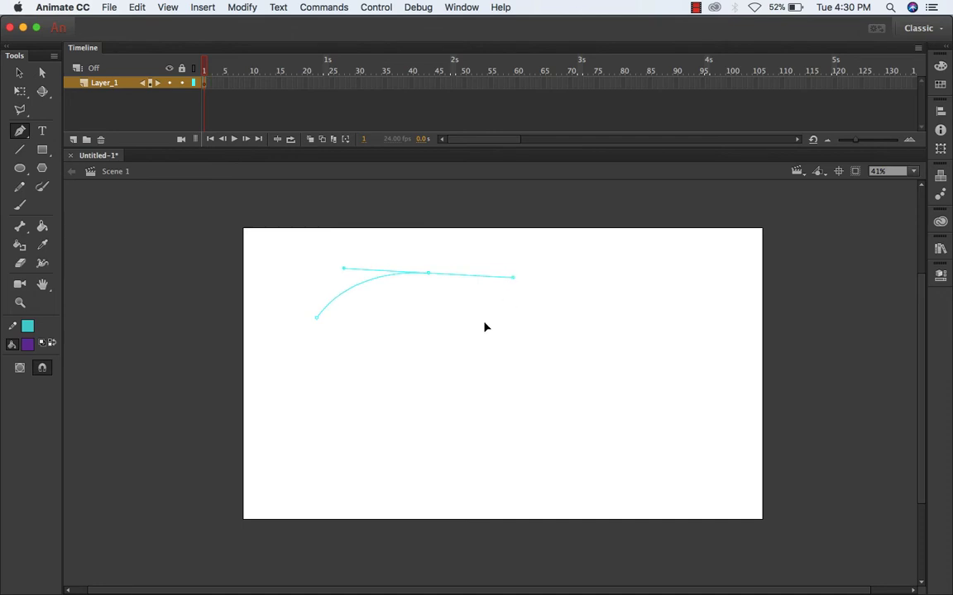
left_click_drag(484, 321, 534, 346)
left_click_drag(464, 366, 337, 365)
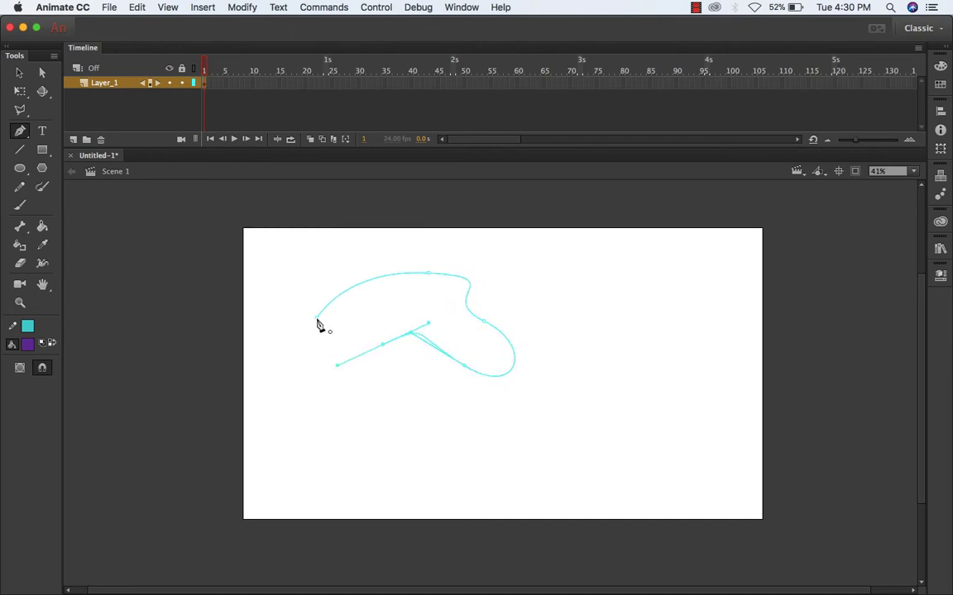
left_click_drag(318, 324, 343, 268)
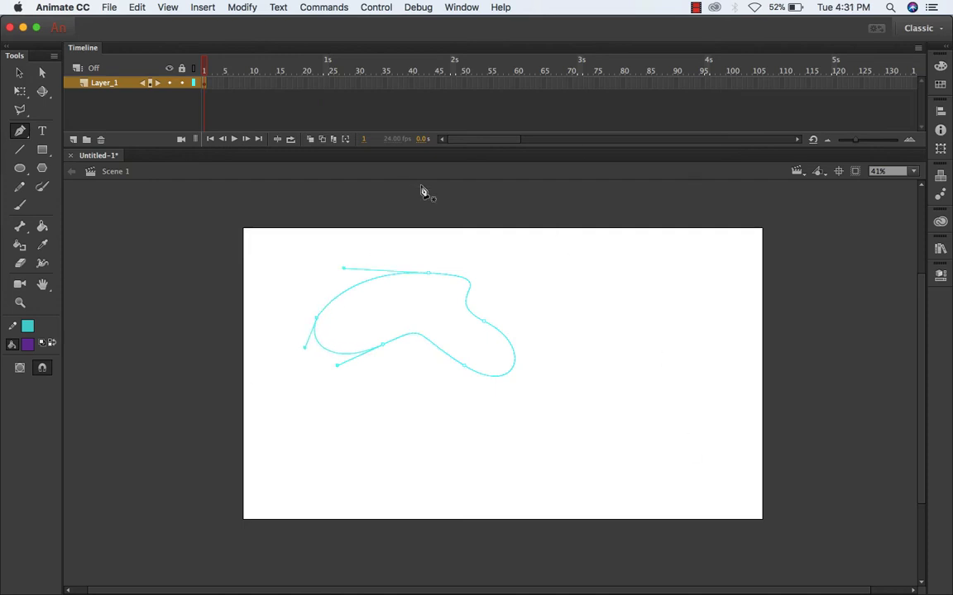
- Select the whole dashed outline and change its stroke style to a solid line
left_click(19, 72)
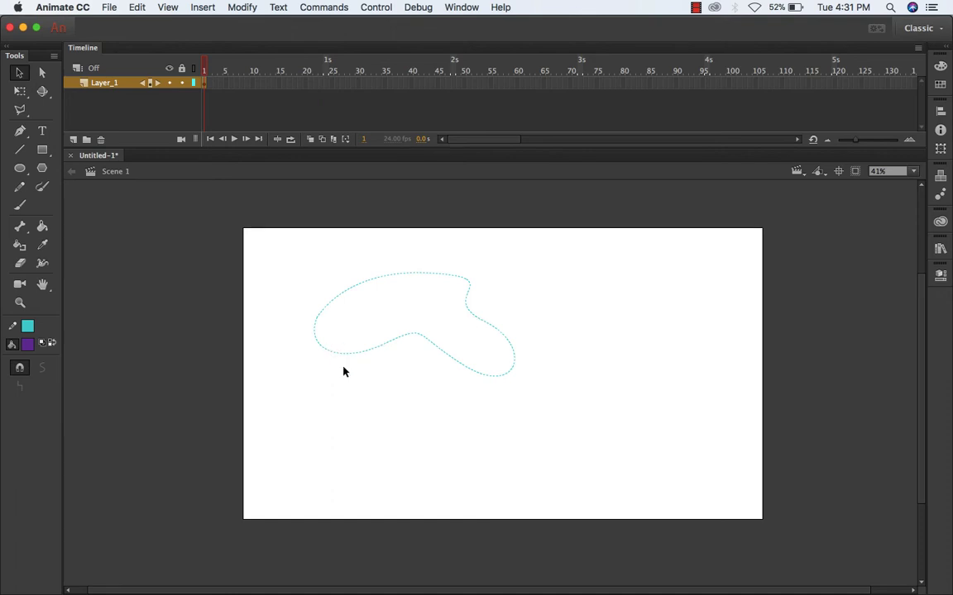
left_click(419, 339)
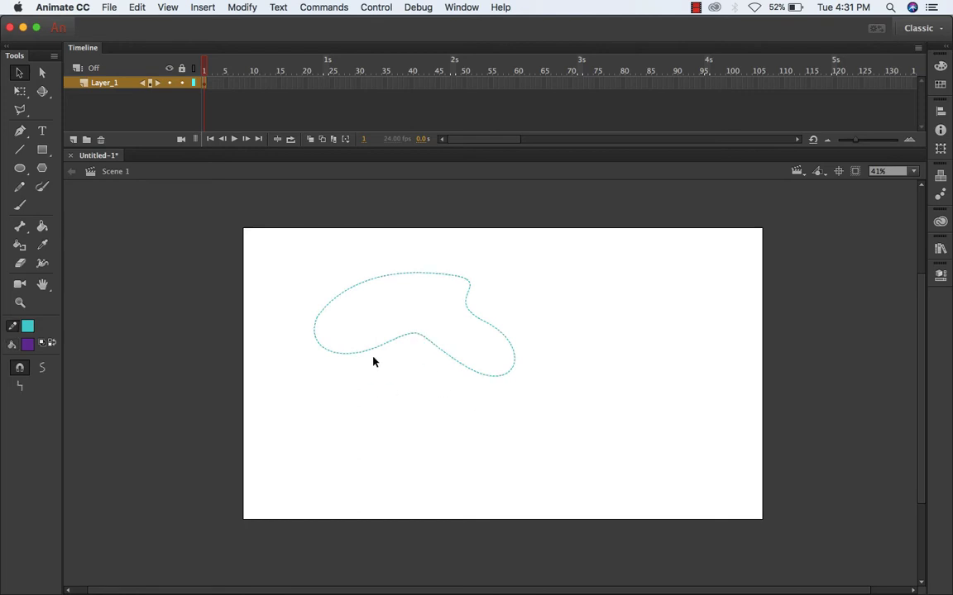
left_click(940, 277)
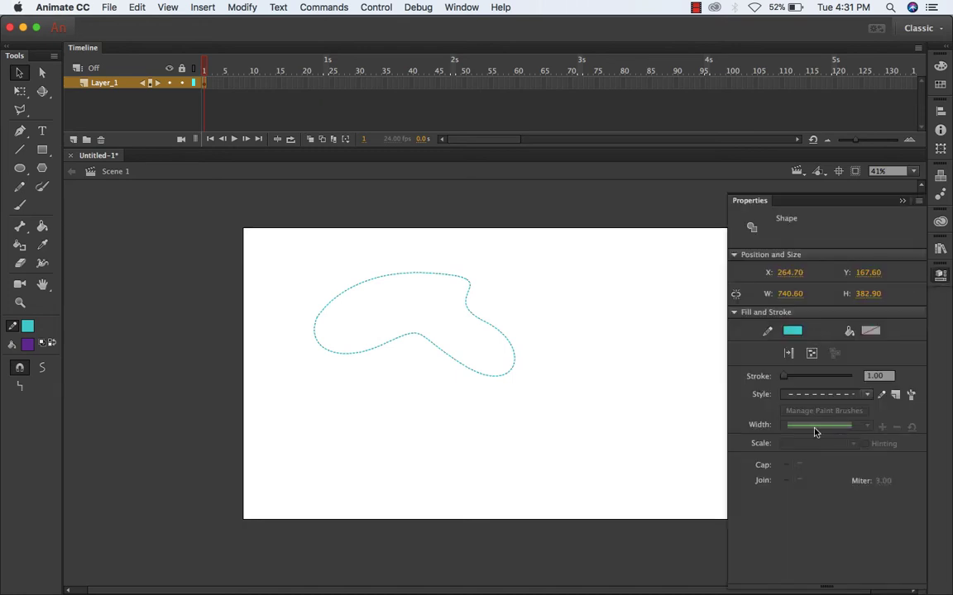
left_click(866, 395)
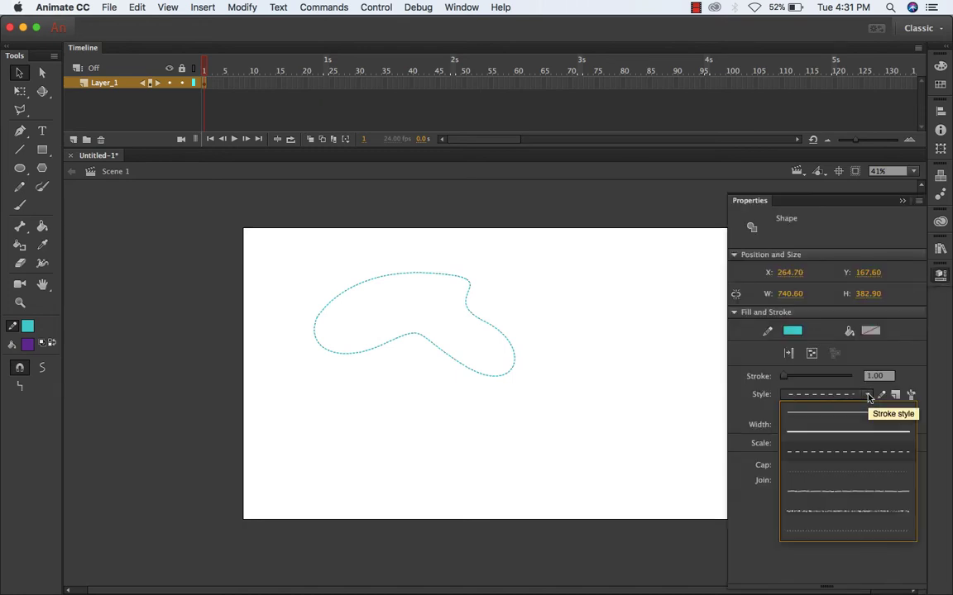
left_click(840, 431)
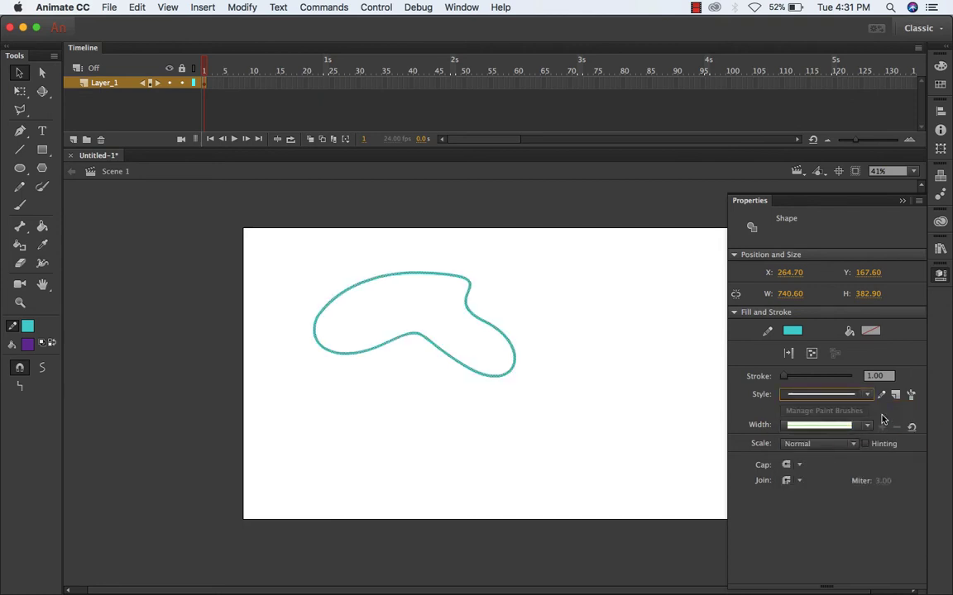
- Look through the other stroke styles without changing the style, and set the outline's stroke size to 21.80
left_click(864, 394)
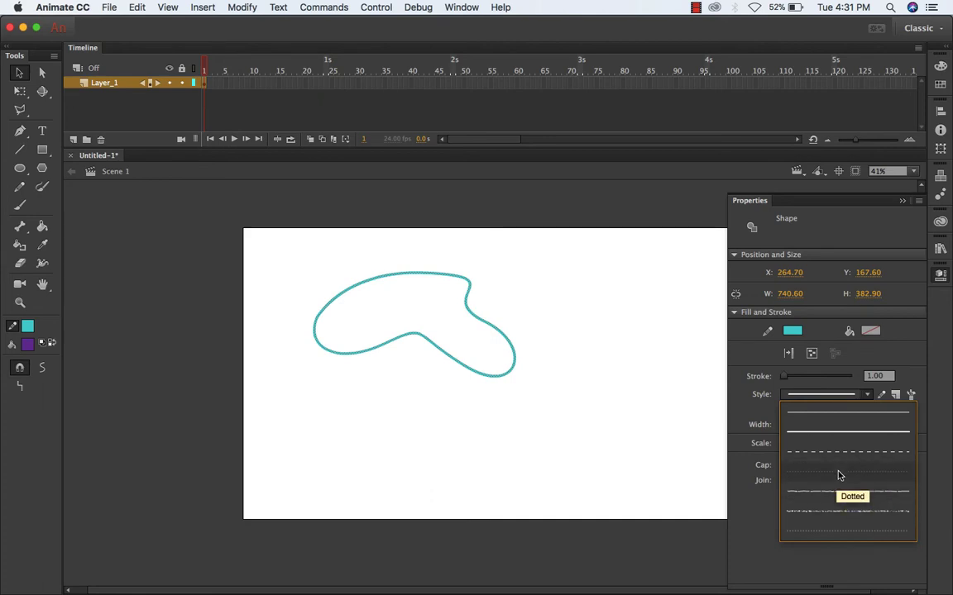
left_click(756, 433)
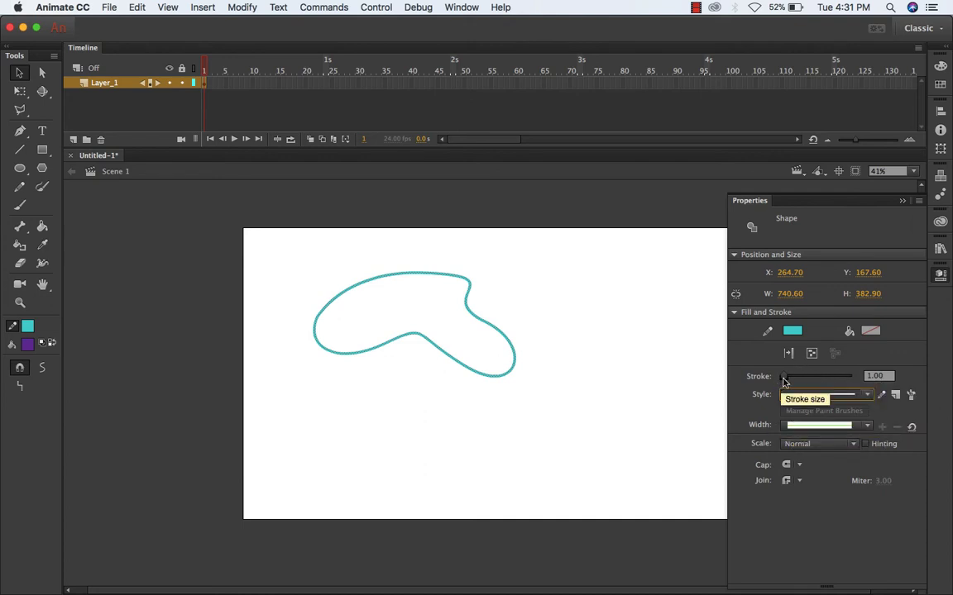
mouse_move(784, 377)
left_mouse_down()
mouse_move(819, 387)
mouse_move(790, 388)
left_mouse_up()
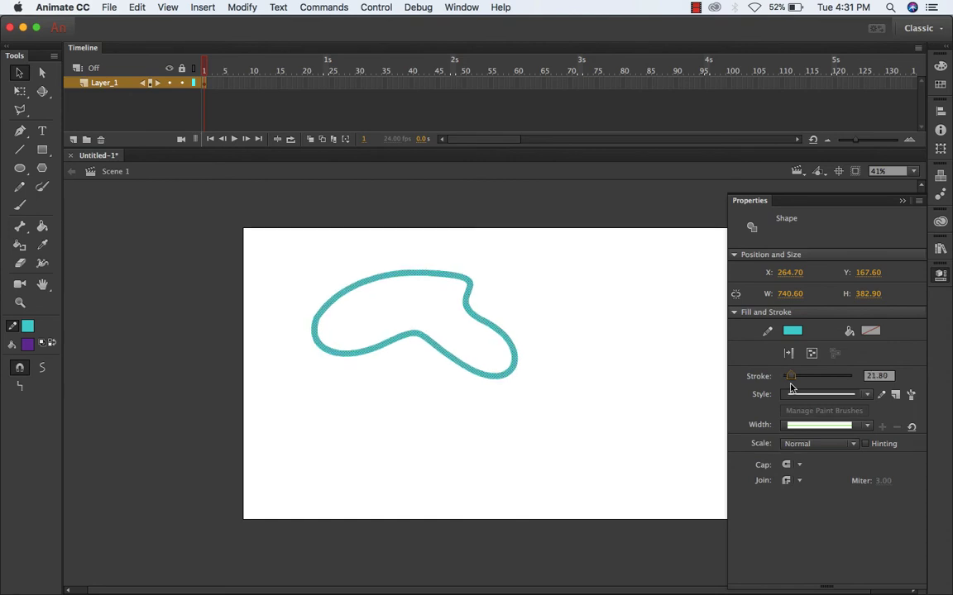
- Change the outline's stroke colour to green and hide the shape's properties
left_click(797, 332)
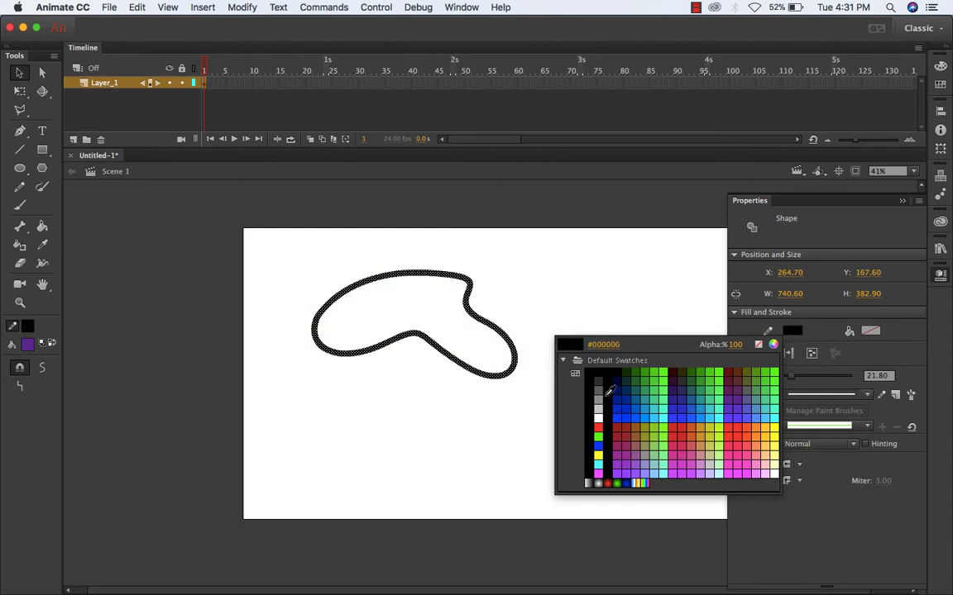
left_click(653, 390)
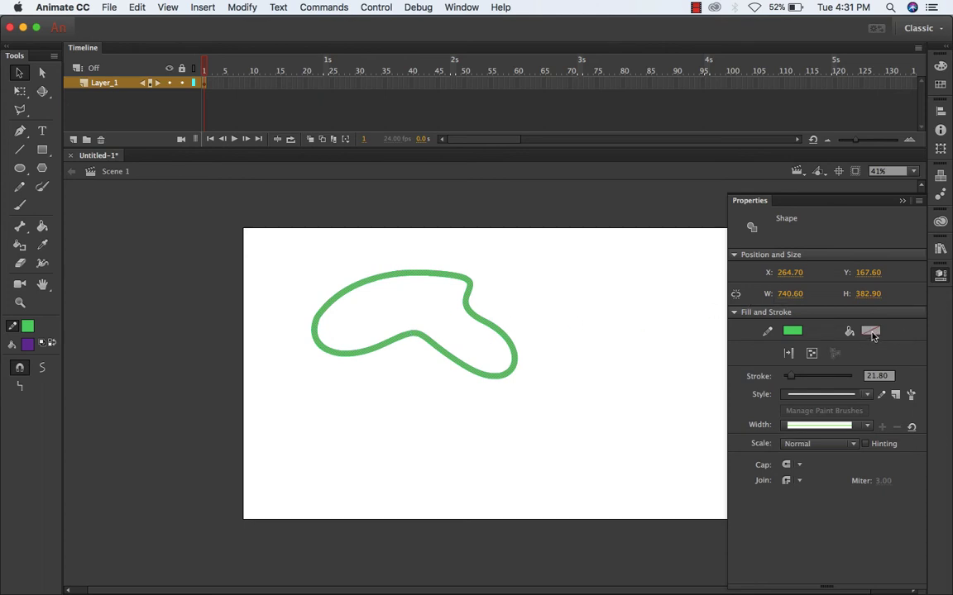
key("super+F3")
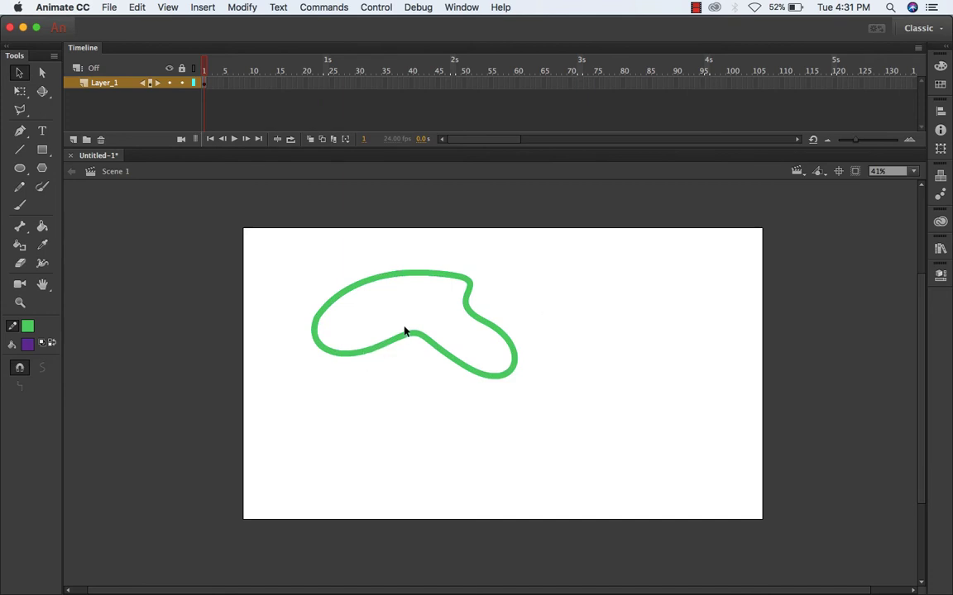
- Fill the closed outline with dark purple using the Paint Bucket, and select its fill and outline together
left_click(43, 228)
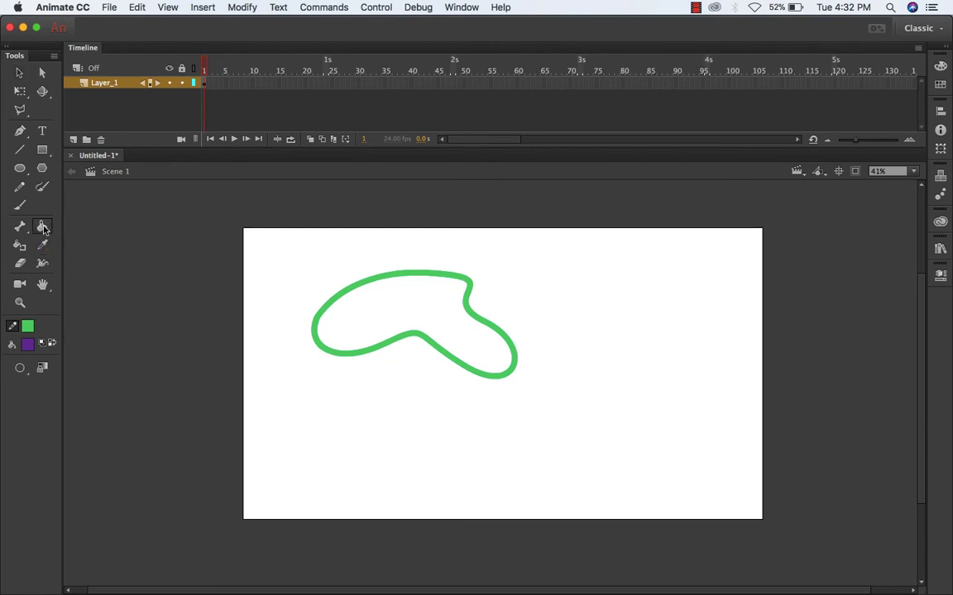
left_click(368, 305)
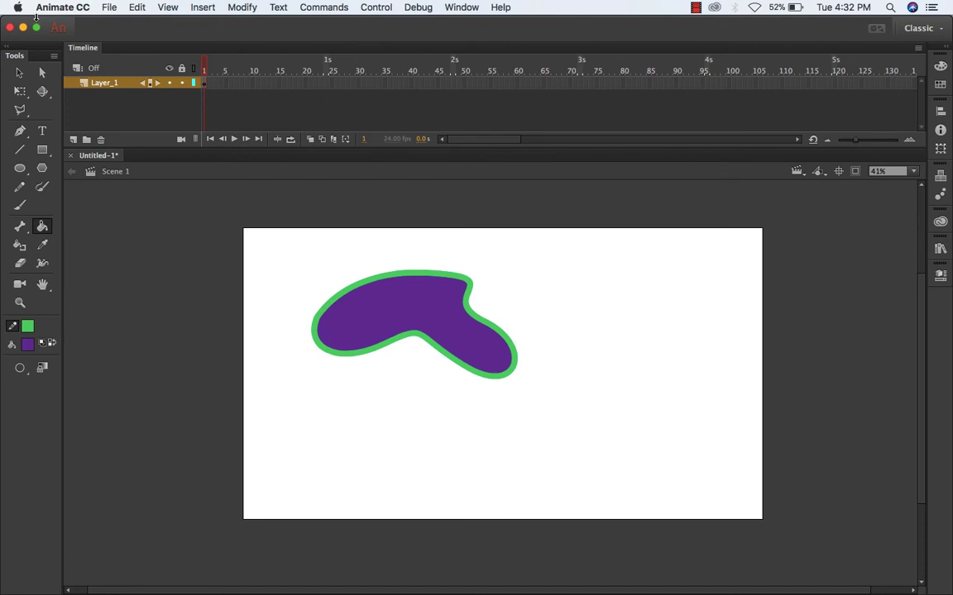
key("v")
left_click_drag(275, 223, 318, 270)
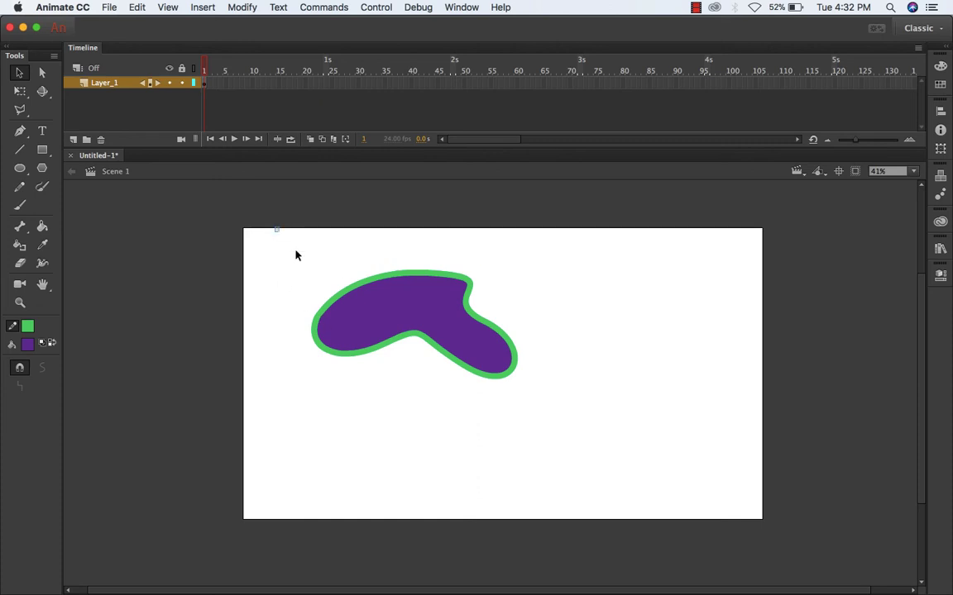
left_click_drag(296, 256, 613, 405)
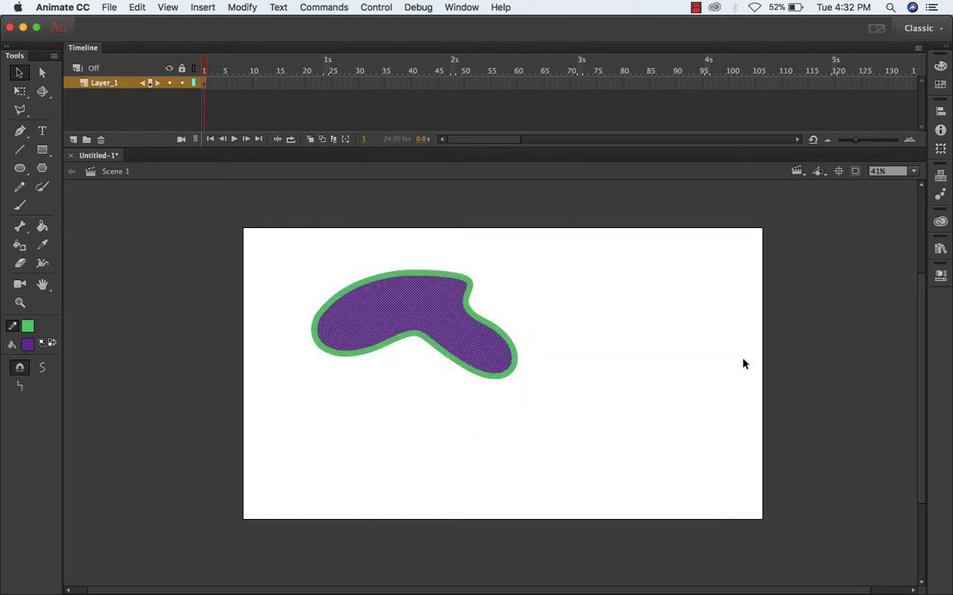
- Change the selected shape's fill colour from the default swatches to red and hide its properties
left_click(941, 281)
left_click(865, 330)
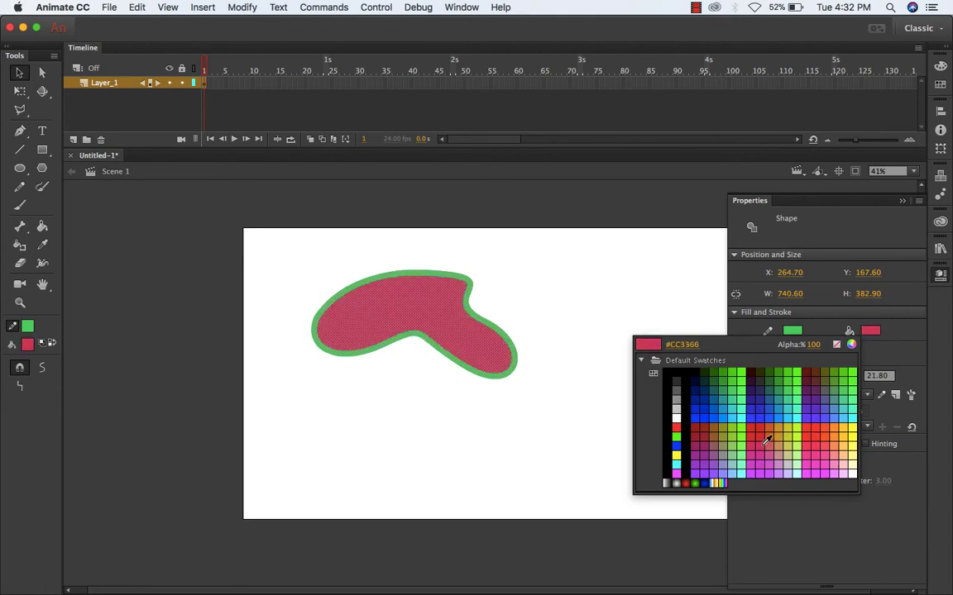
left_click(766, 428)
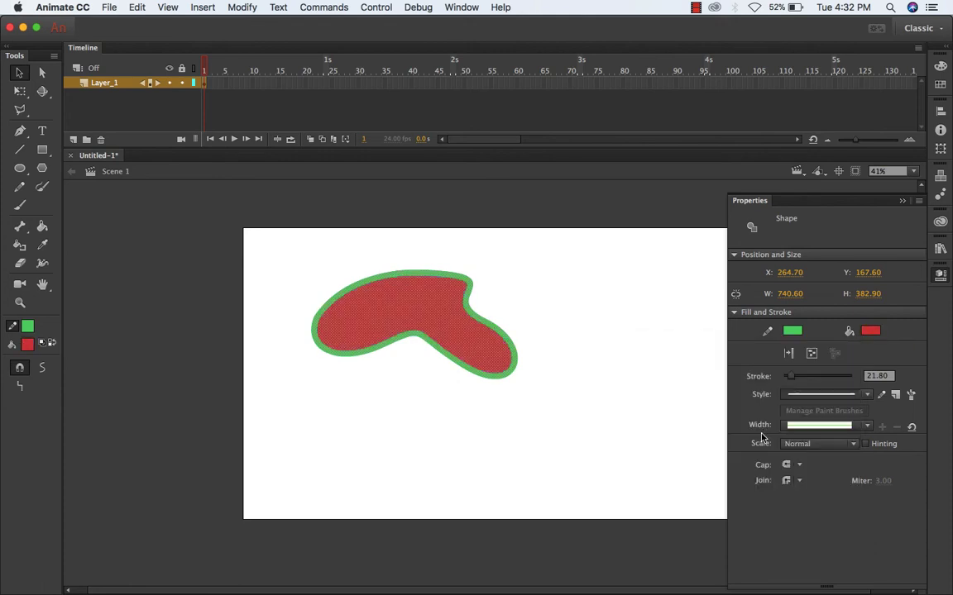
left_click(911, 199)
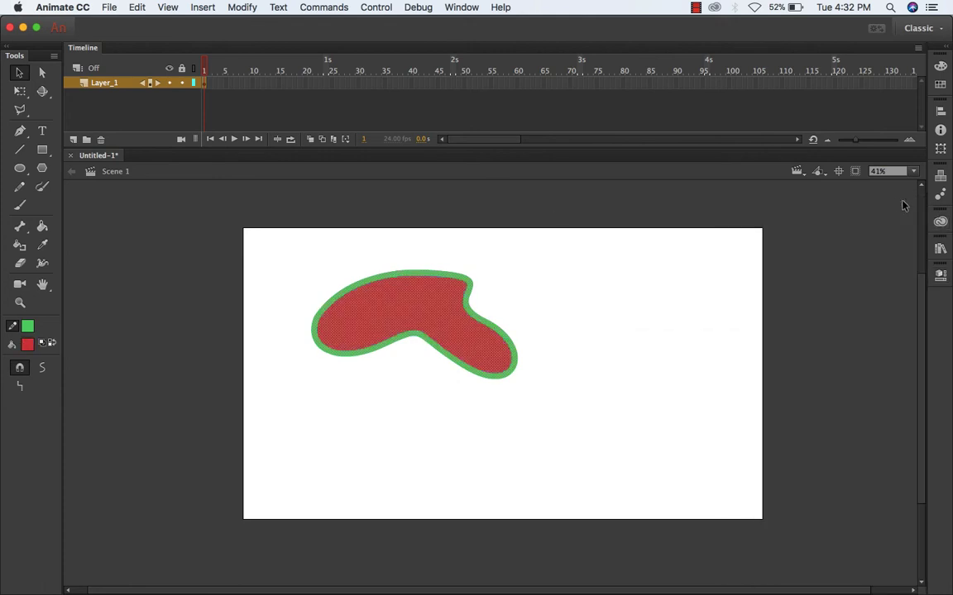
- Add anchor points along the shape's green outline, on the upper curve and around the notch on the right side
left_click(23, 134)
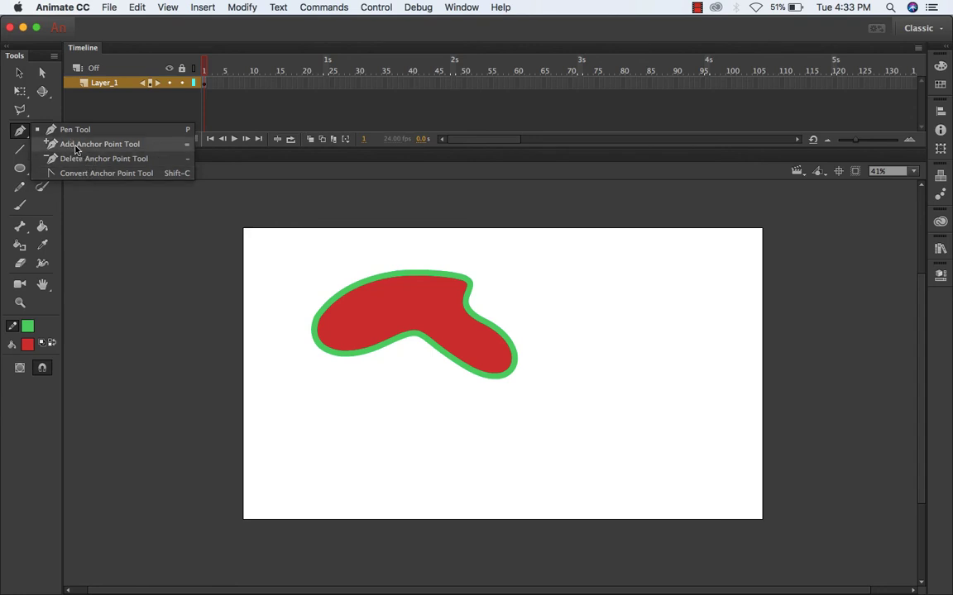
left_click(76, 147)
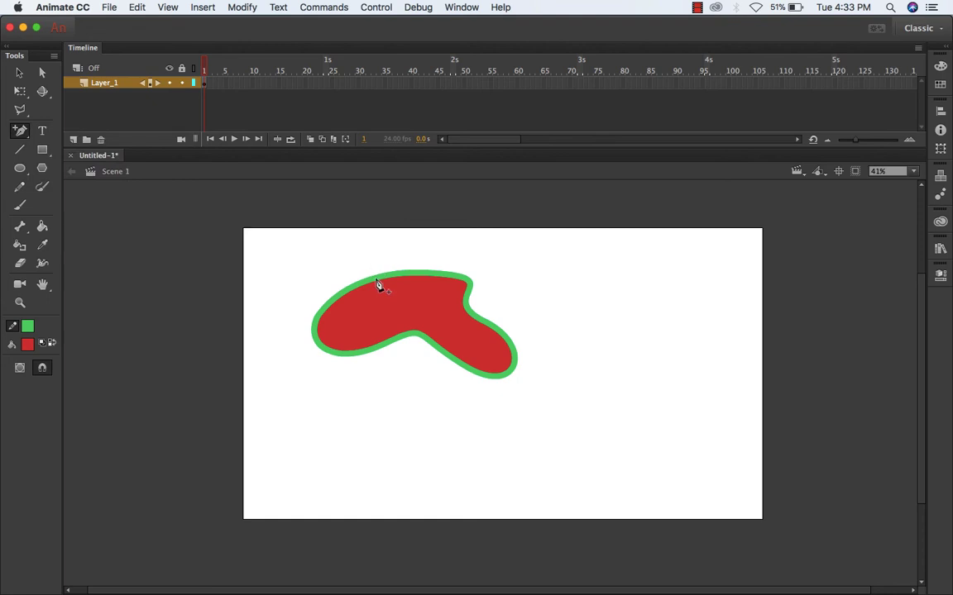
left_click(376, 281)
left_click(482, 322)
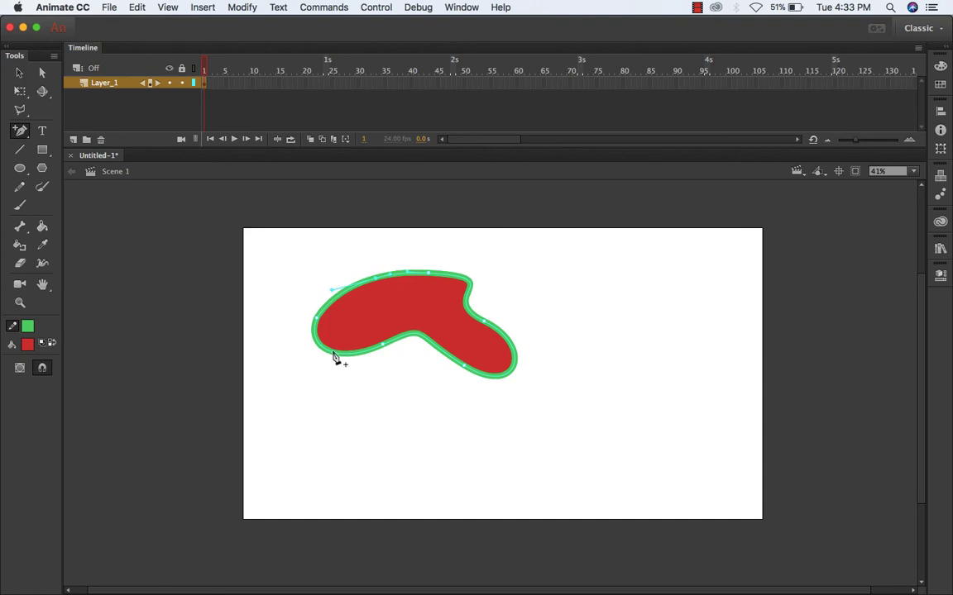
left_click(466, 305)
scroll(486, 306, "up", 5)
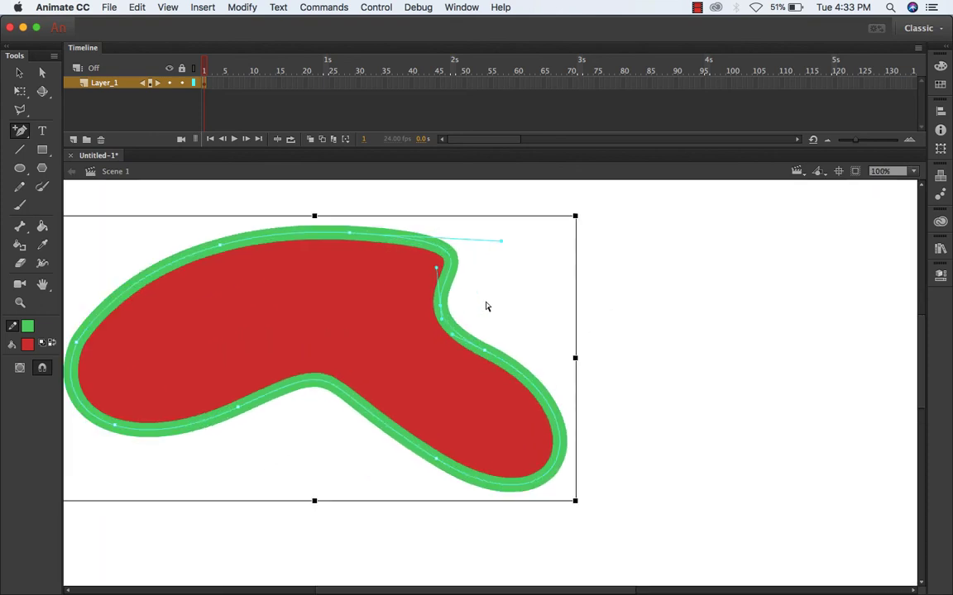
left_click_drag(378, 366, 534, 370)
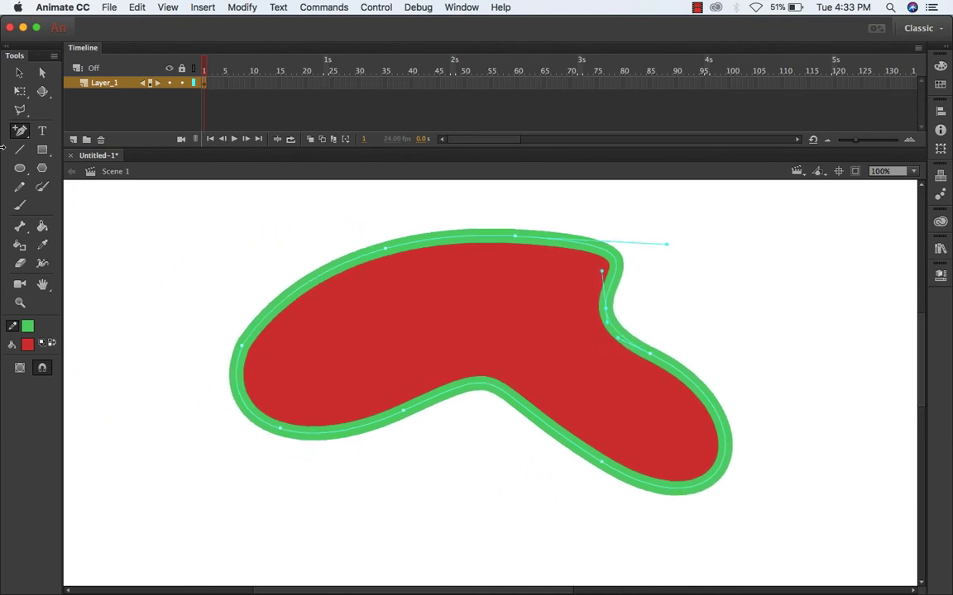
- Delete the anchor point on the outline's upper-left curve and the one below the notch on the right side
left_click(17, 136)
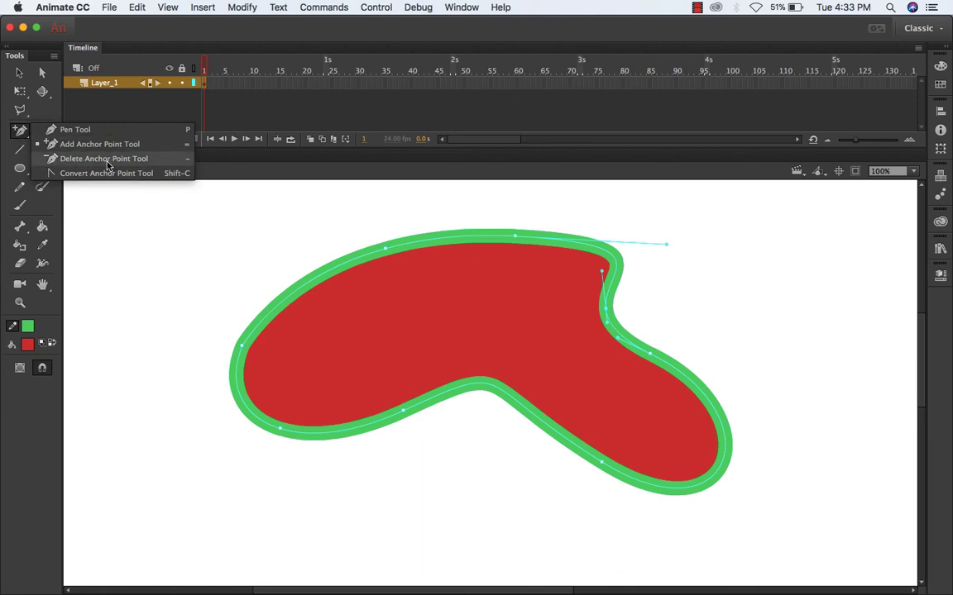
left_click(173, 163)
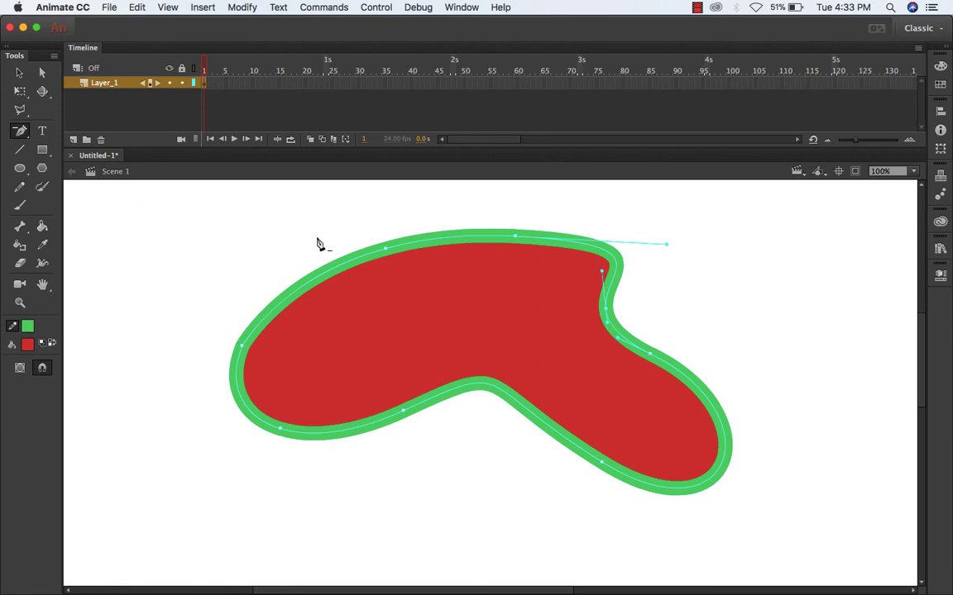
left_click(386, 254)
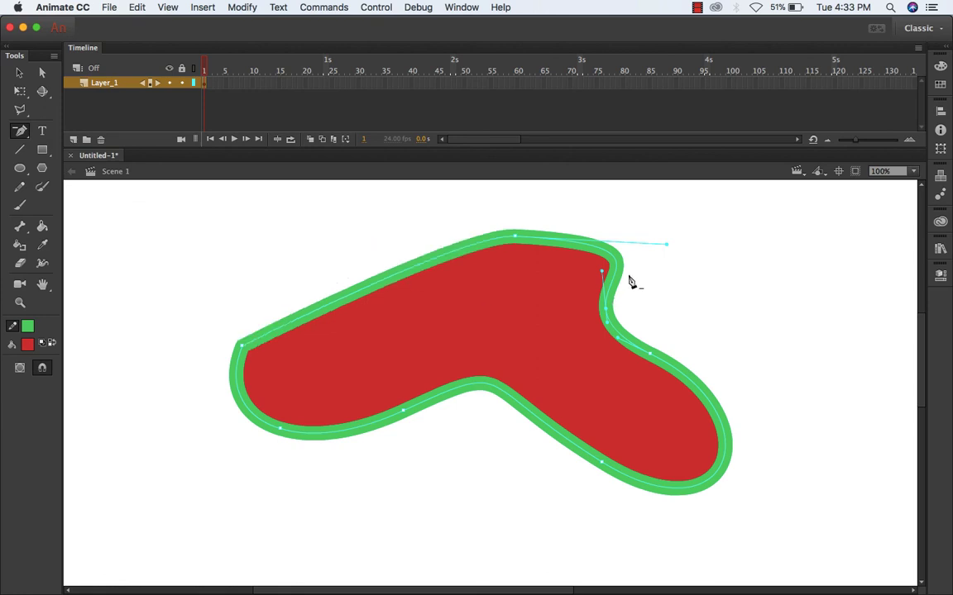
left_click(652, 360)
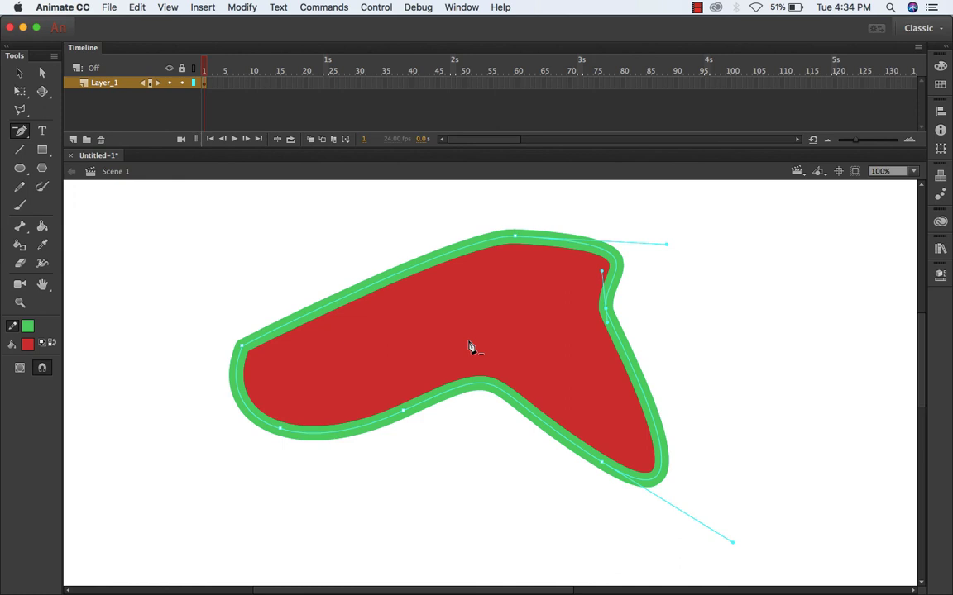
- Convert the anchor point in the middle of the outline's lower edge to a corner point, and return to the Pen tool
left_click(20, 130)
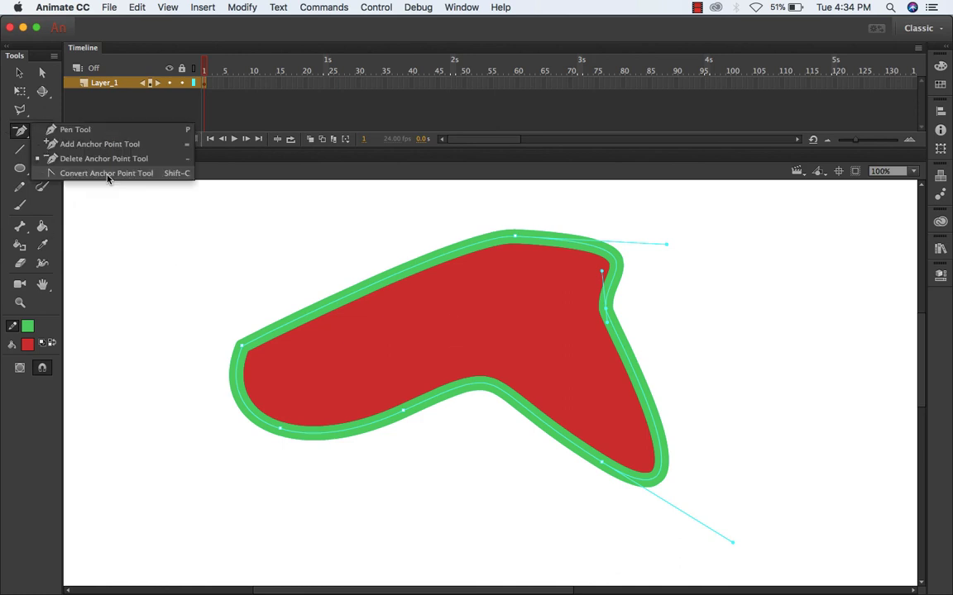
left_click(108, 176)
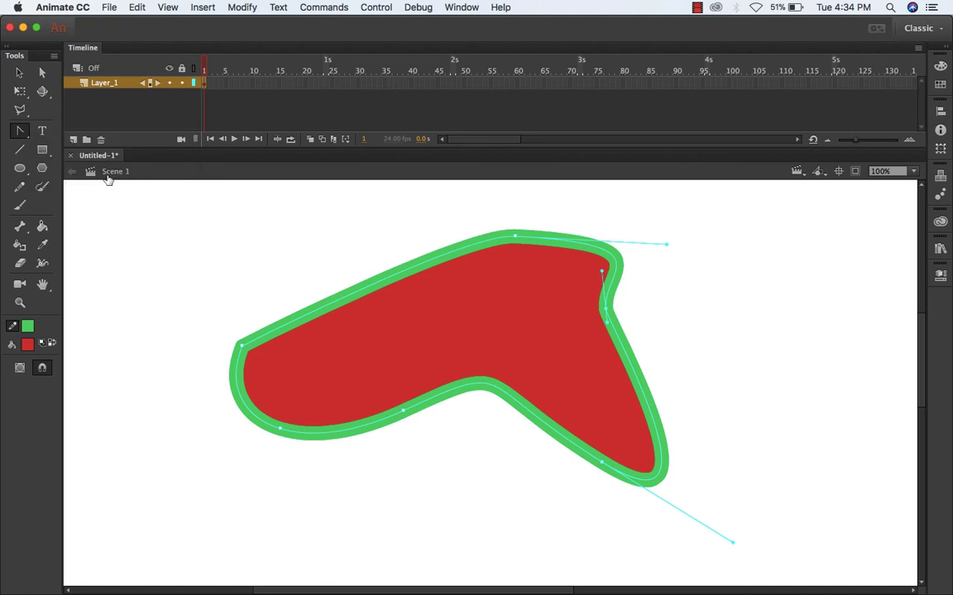
left_click(404, 412)
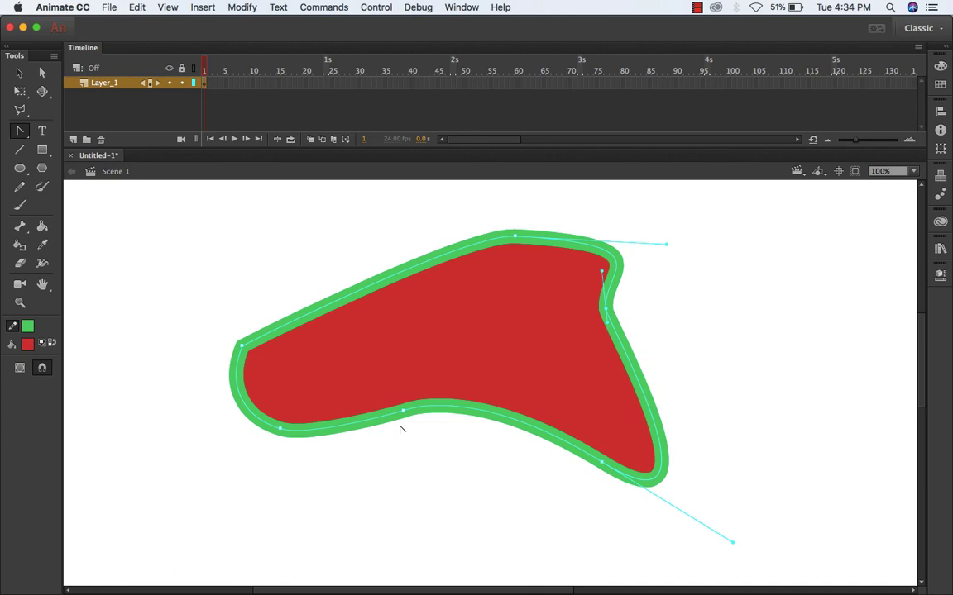
left_click(20, 129)
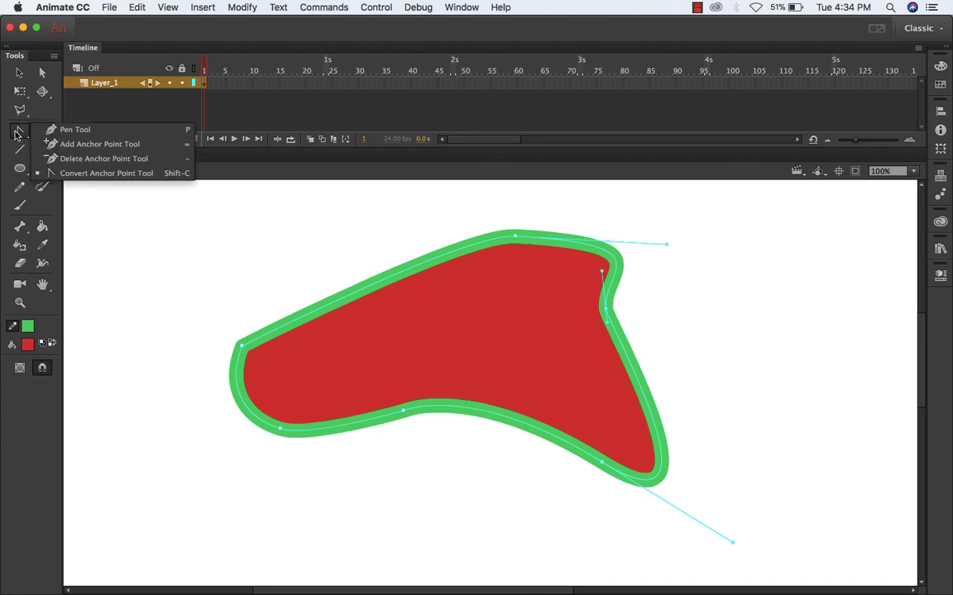
left_click(56, 132)
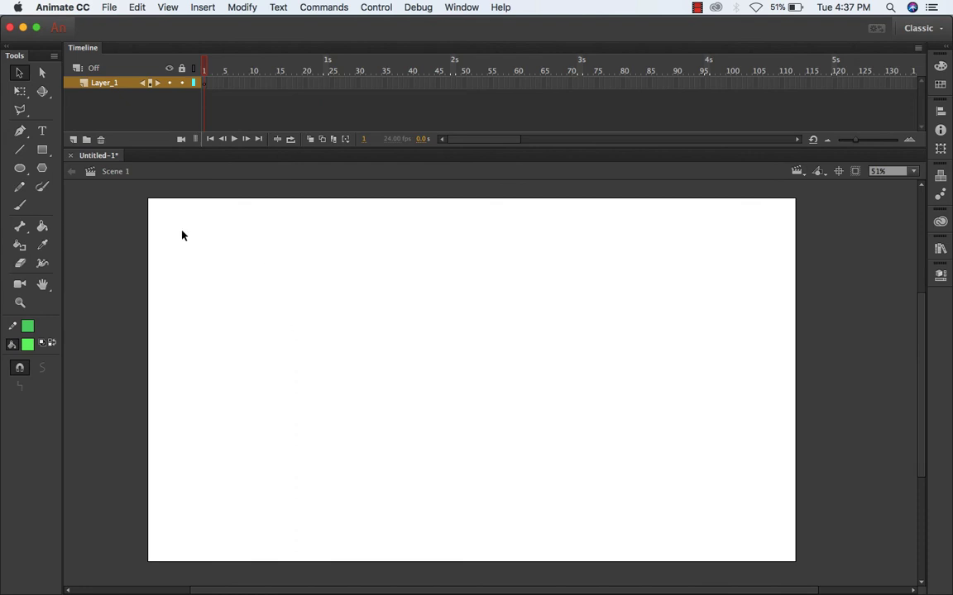
- Add the static text "Es Vfx" in the upper-left part of the empty stage
left_click(45, 132)
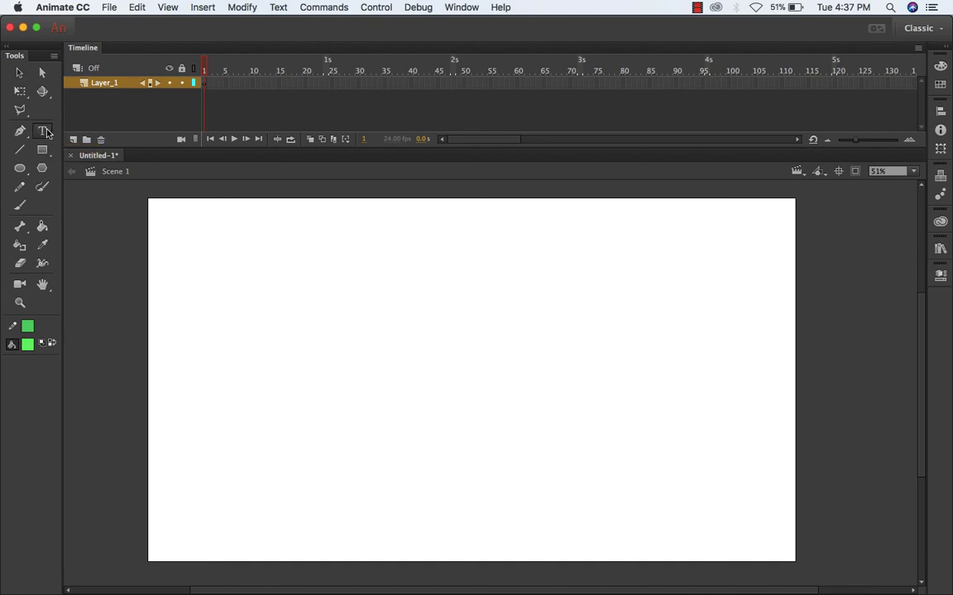
left_click(262, 289)
type("Es")
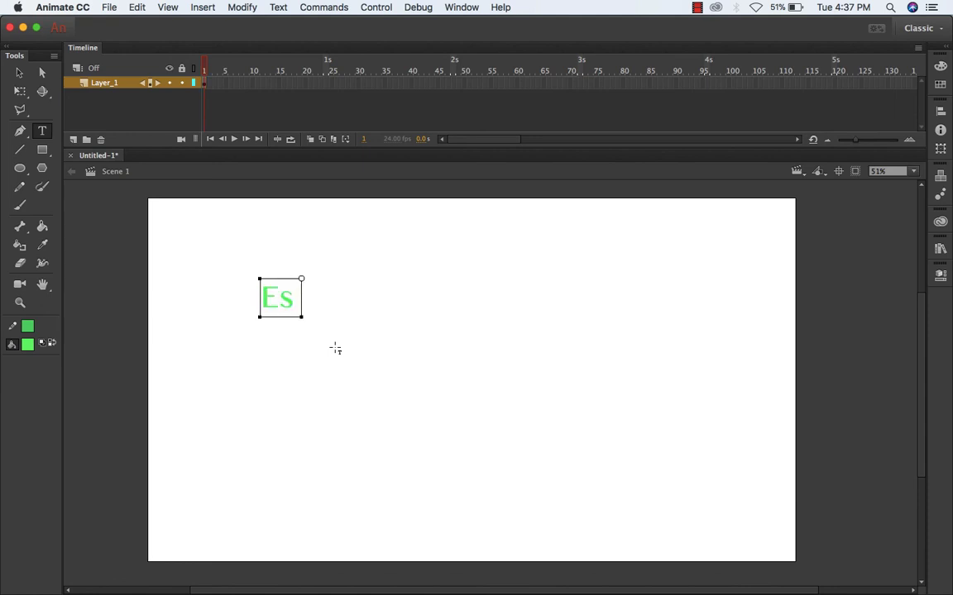
type(" Vfx")
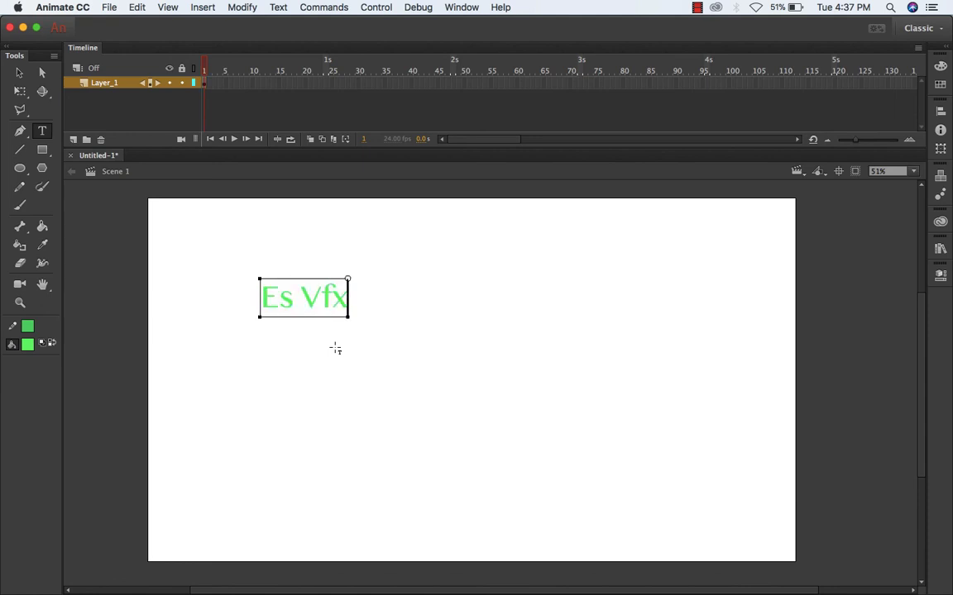
- Set the whole text's font family to Silent Reaction and its colour to green #00CC66
left_click(322, 295)
left_click_drag(262, 297, 344, 298)
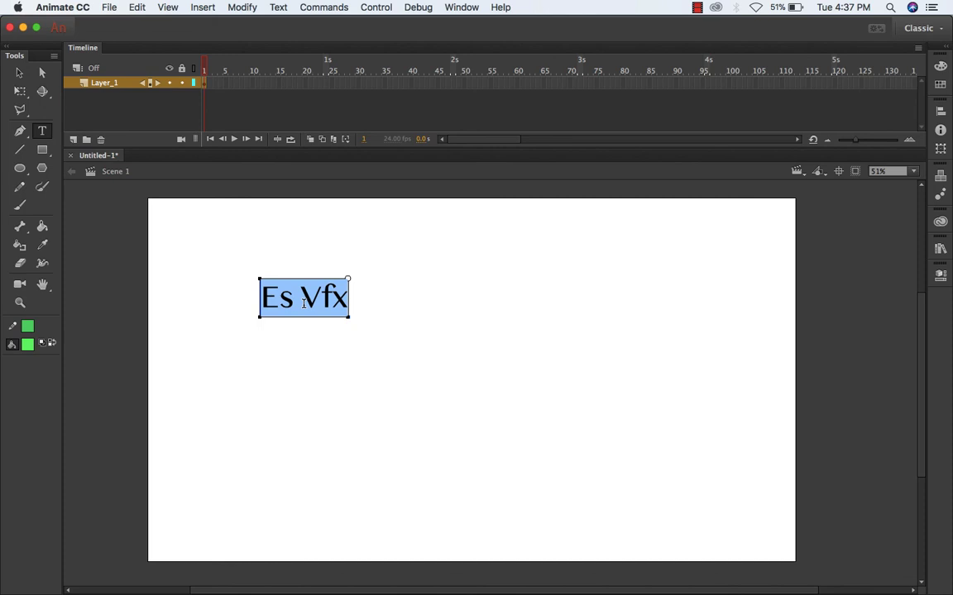
left_click(940, 278)
left_click(831, 330)
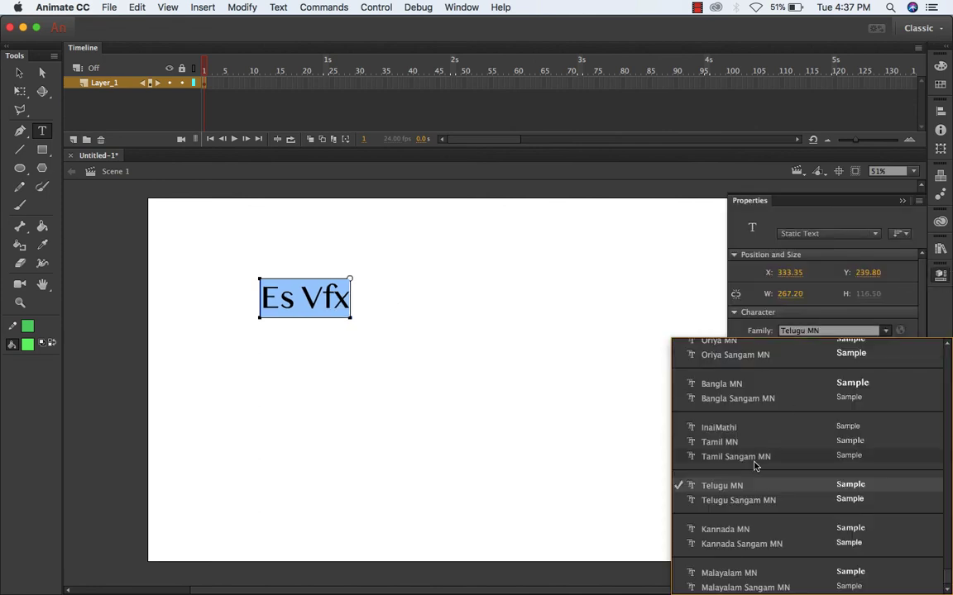
scroll(755, 465, "up", 3)
scroll(755, 465, "down", 3)
scroll(755, 467, "up", 10)
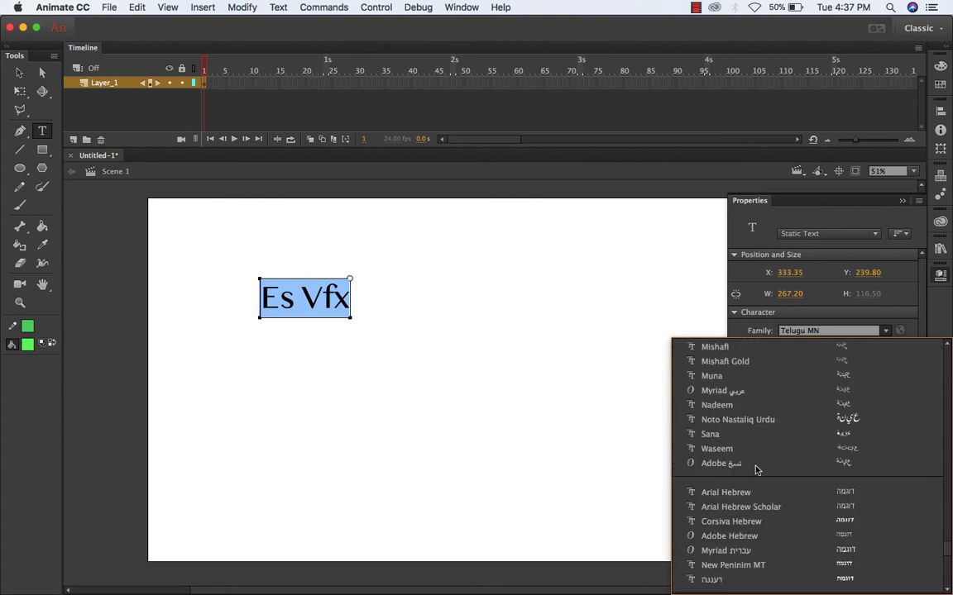
scroll(756, 469, "down", 20)
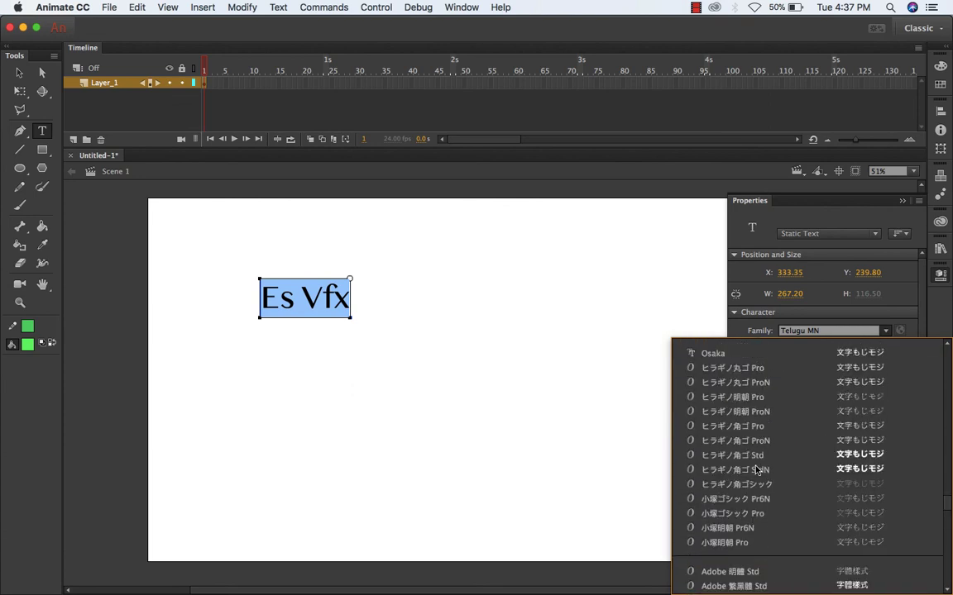
scroll(755, 469, "down", 2)
scroll(755, 470, "up", 3)
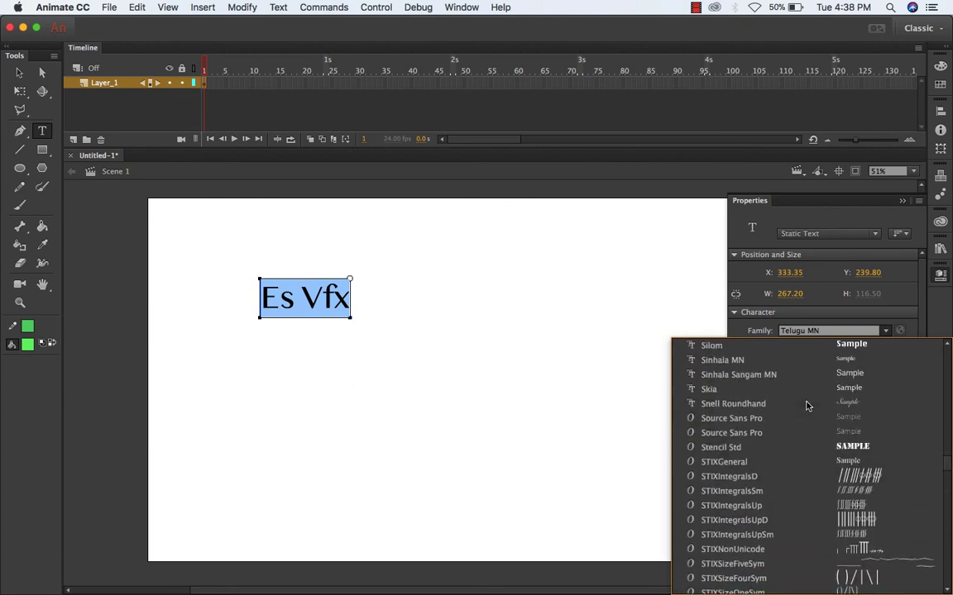
left_click(831, 379)
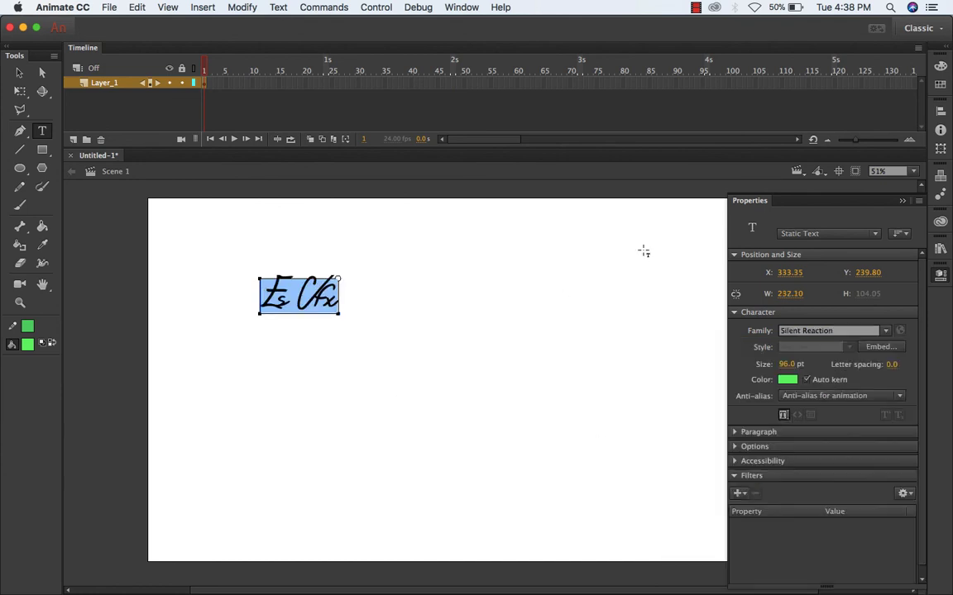
left_click(790, 381)
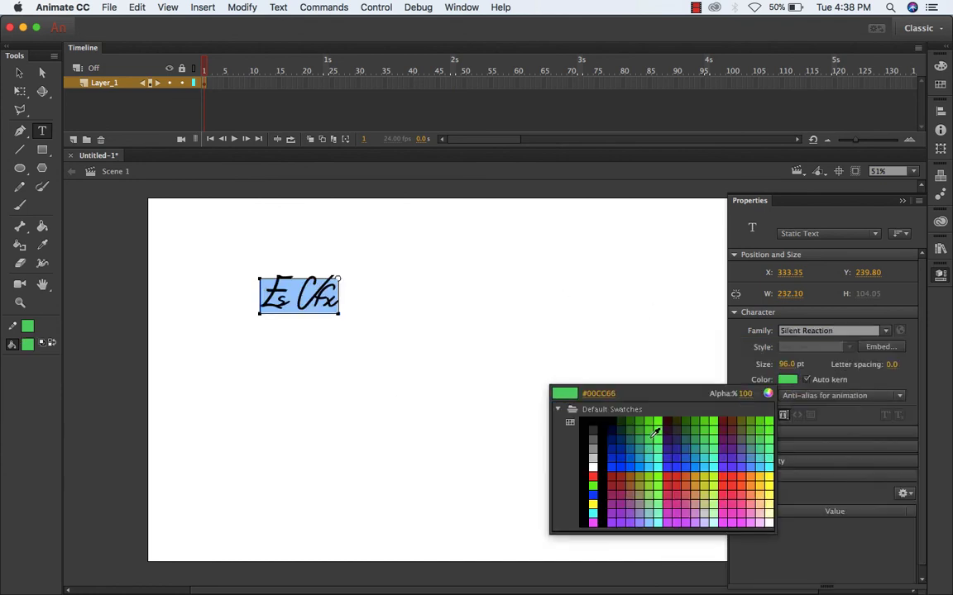
left_click(650, 438)
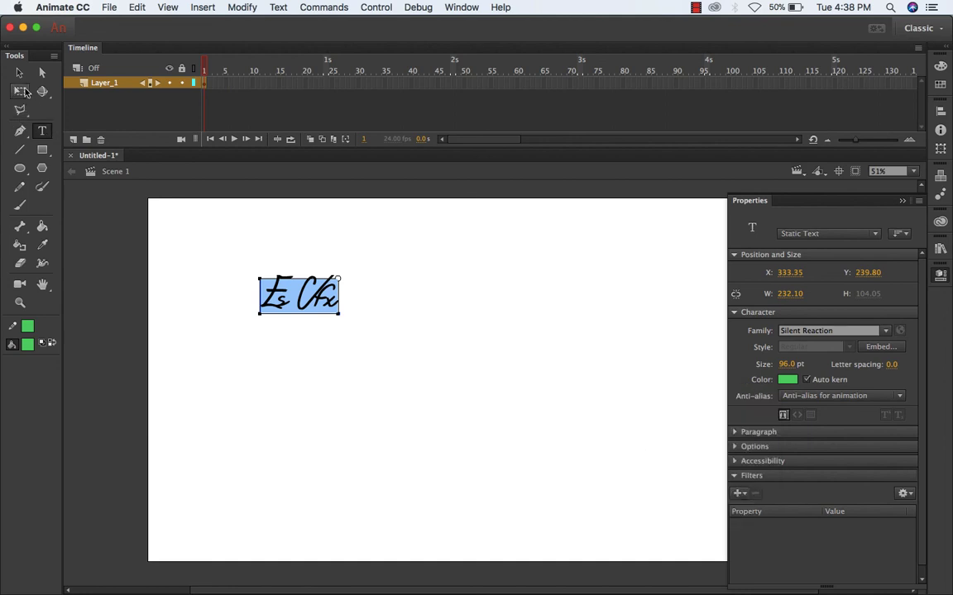
- Enlarge the text with Free Transform to span most of the stage width, and move it to the stage's centre
left_click(19, 92)
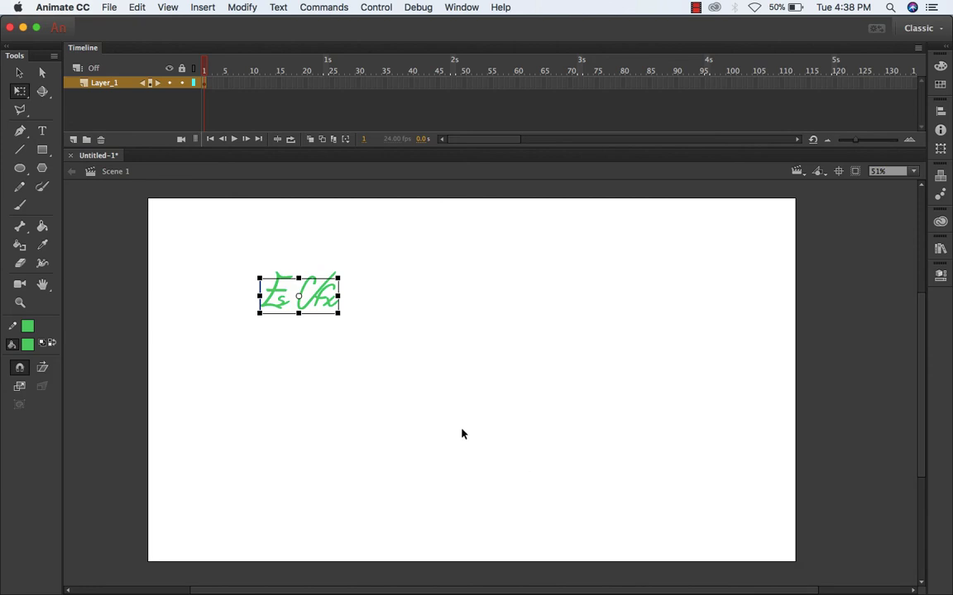
left_click_drag(338, 313, 601, 405)
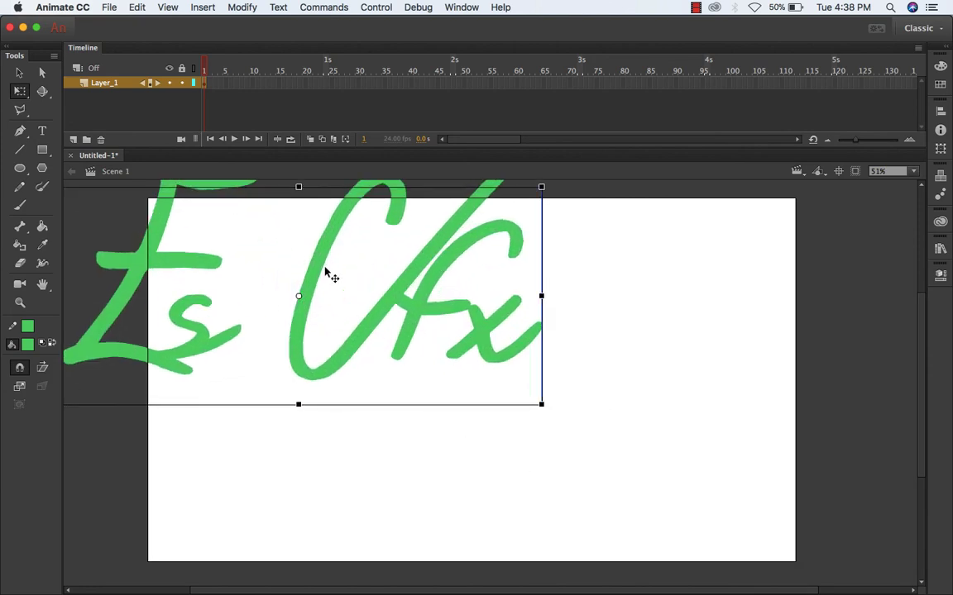
left_click_drag(315, 270, 482, 349)
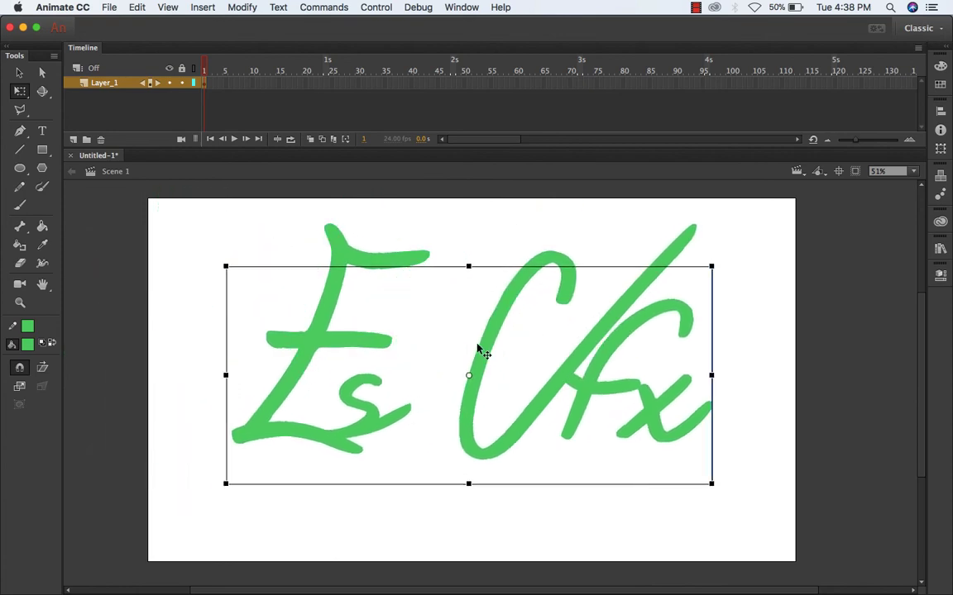